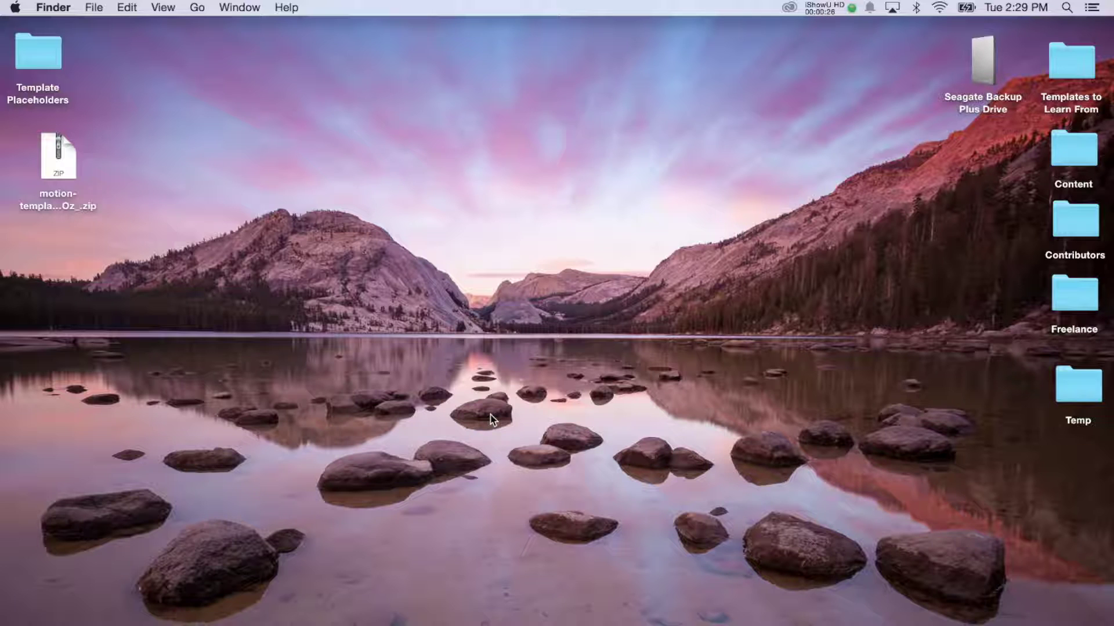
Extract the Clean Moves template zip and open the extracted folder from the desktop
{"action": "left_click", "coordinate": [59, 200]}
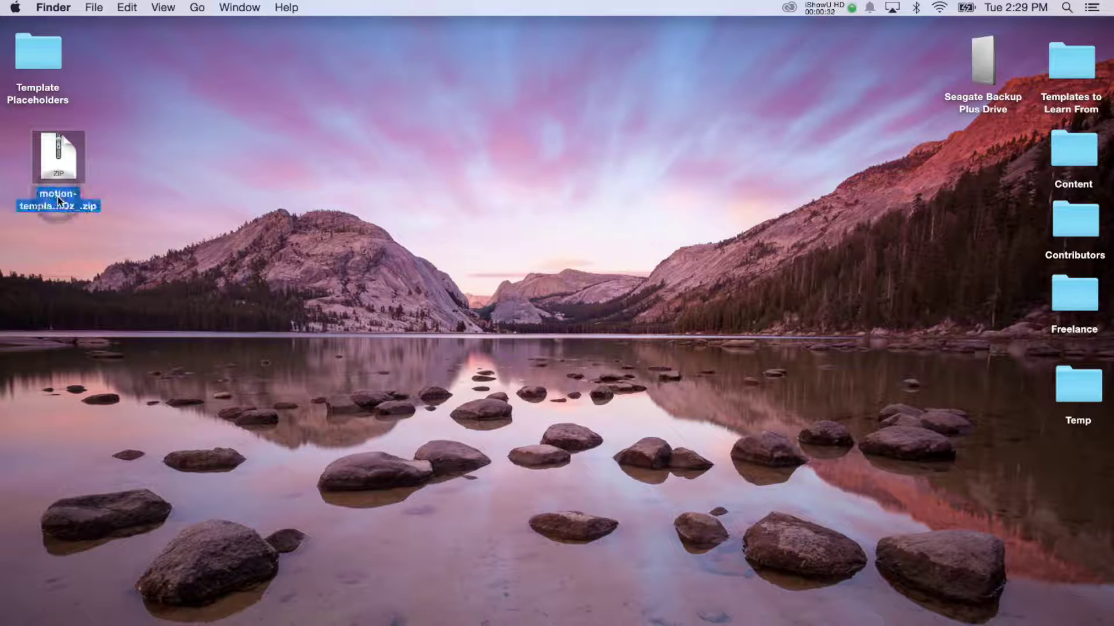
{"action": "double_click", "coordinate": [58, 199]}
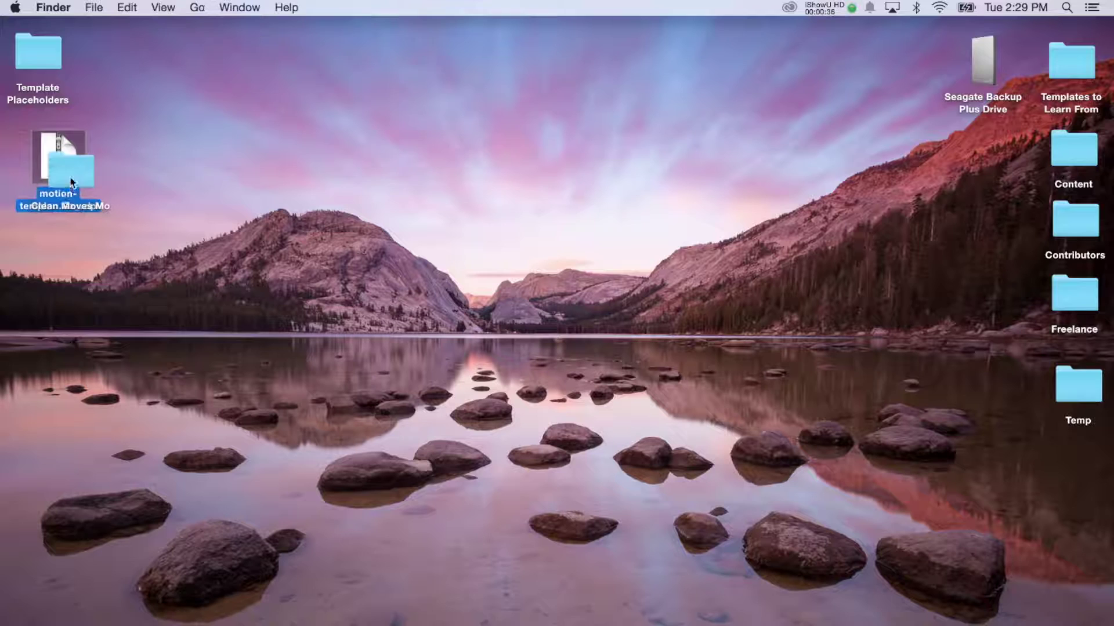
{"action": "left_click_drag", "start_coordinate": [72, 182], "coordinate": [159, 162]}
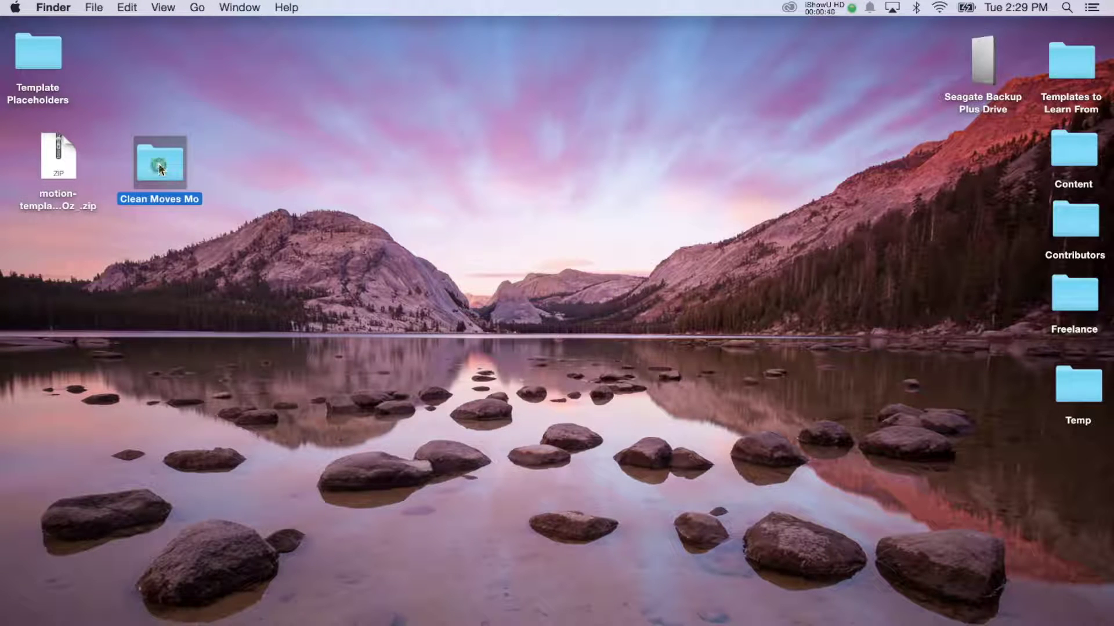
{"action": "double_click", "coordinate": [159, 164]}
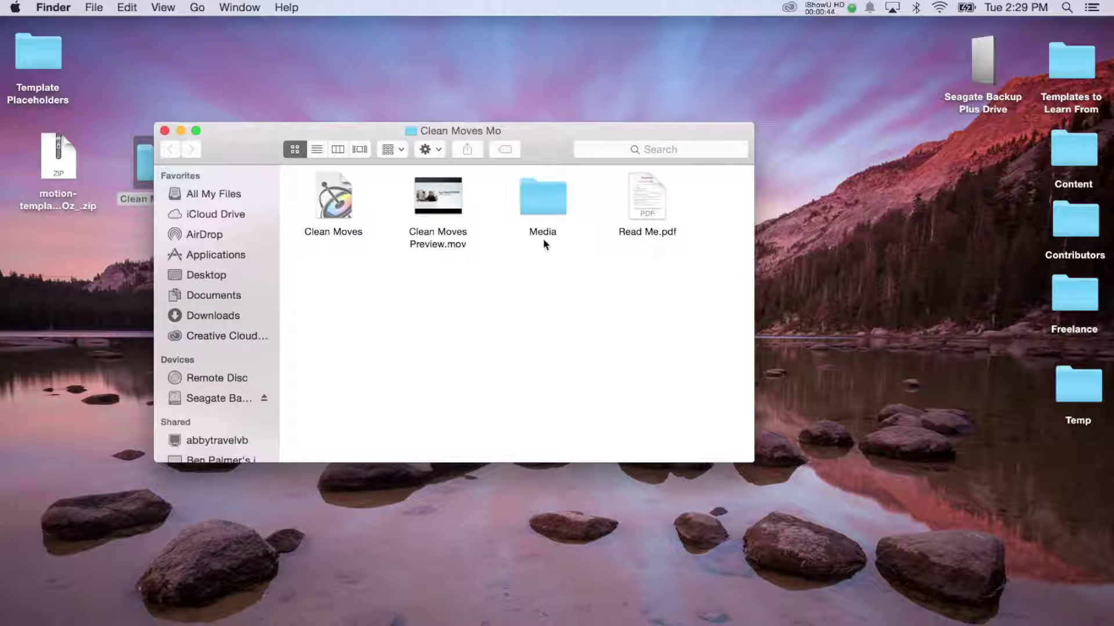
Quick Look the Read Me.pdf instructions, then open the Clean Moves project in Motion
{"action": "left_click", "coordinate": [648, 235]}
{"action": "key", "text": "space"}
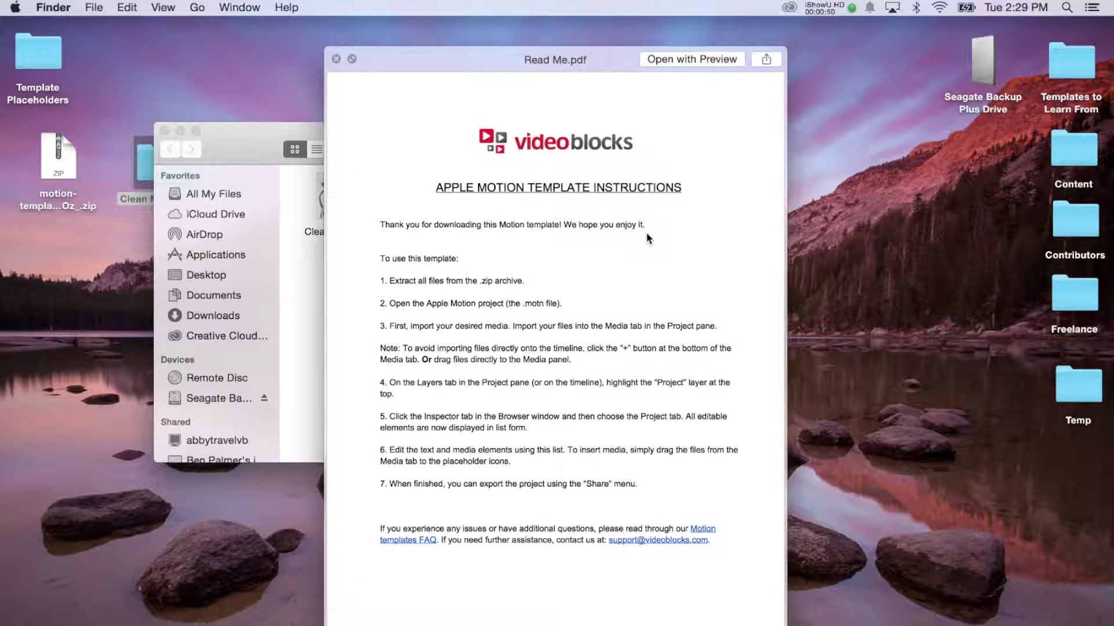
{"action": "key", "text": "space"}
{"action": "double_click", "coordinate": [336, 226]}
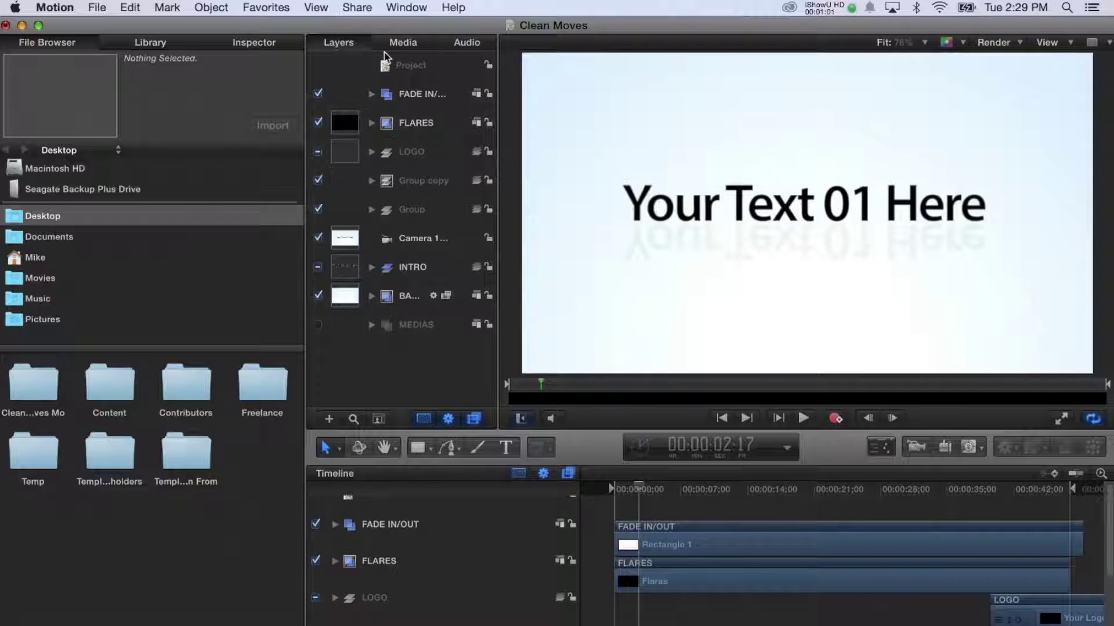
Switch the Project pane to the Media list to see the background, drop-zone stills and flare clips
{"action": "left_click", "coordinate": [402, 43]}
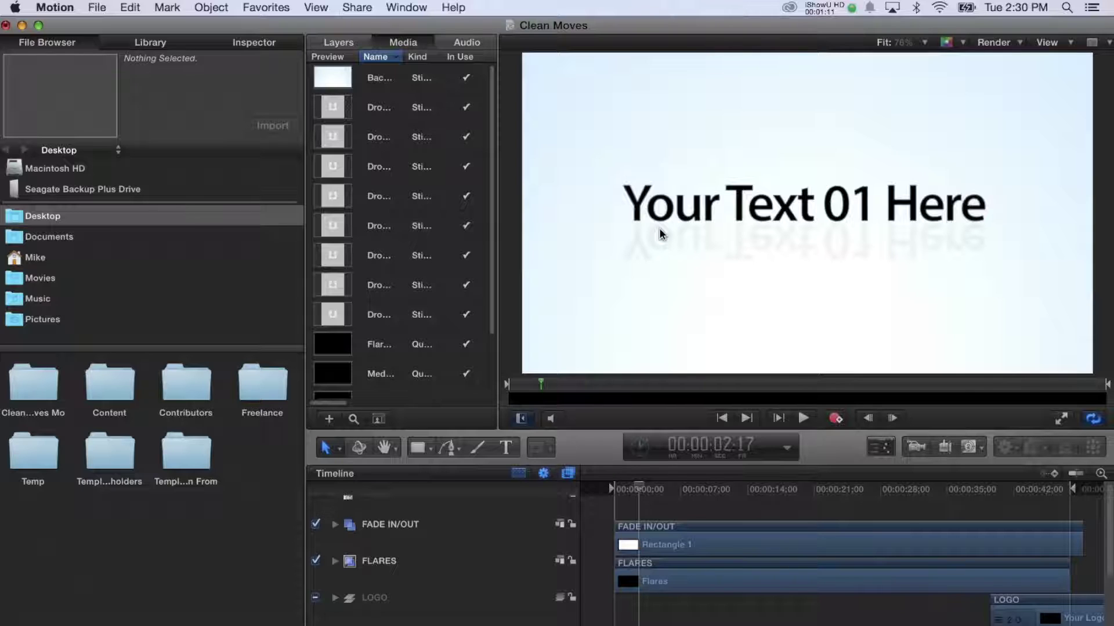
Import ten files from Desktop > Template Placeholders > New Placeholders via File > Import
{"action": "left_click", "coordinate": [96, 8]}
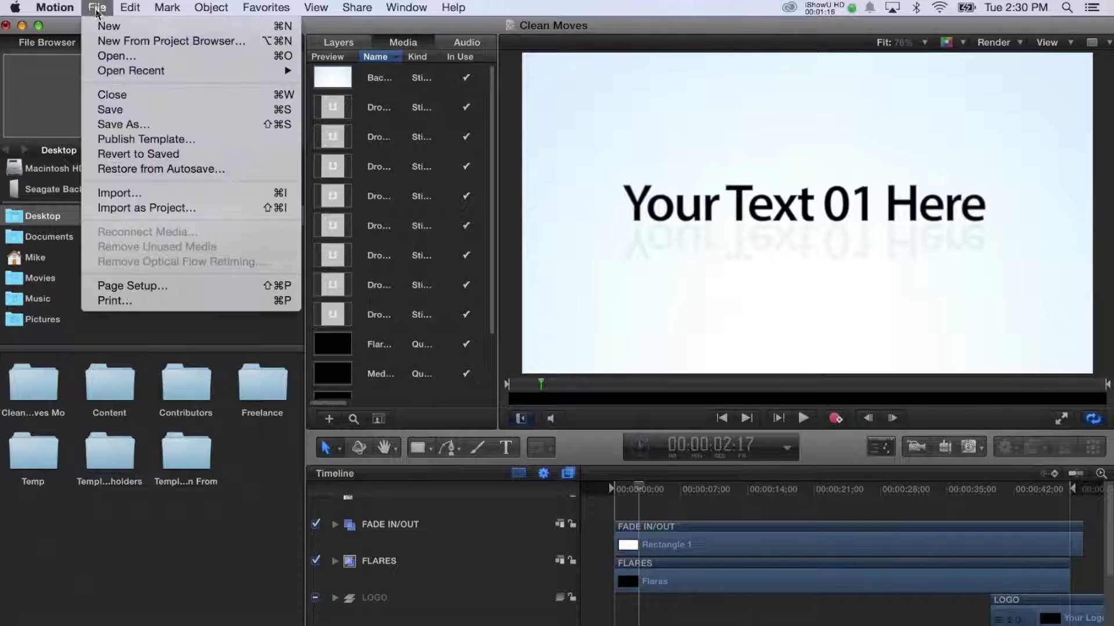
{"action": "left_click", "coordinate": [124, 197]}
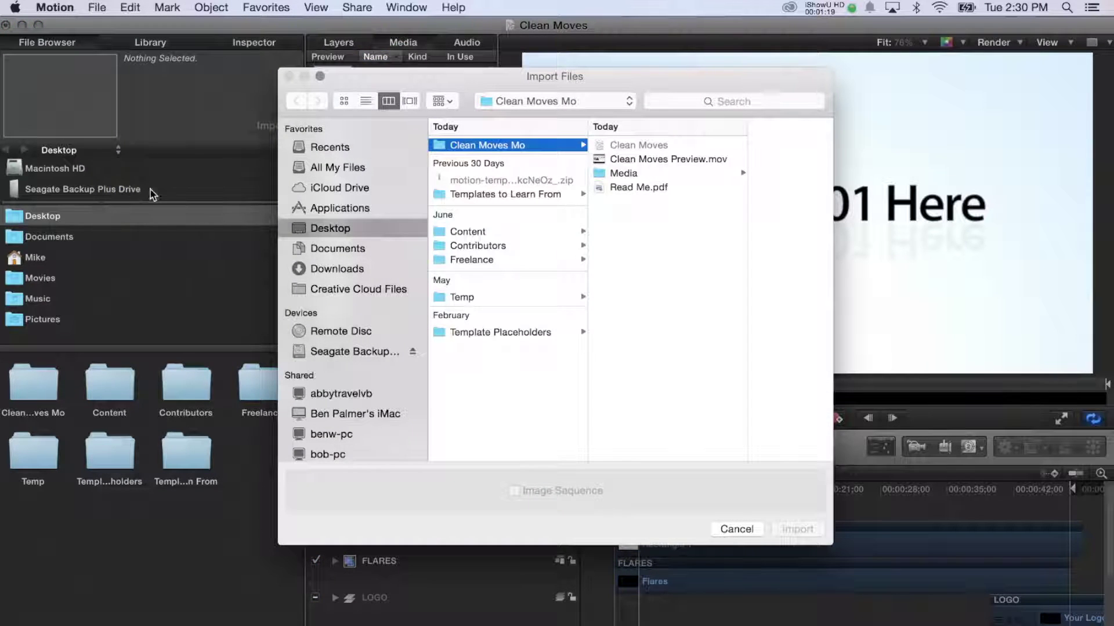
{"action": "left_click", "coordinate": [341, 234]}
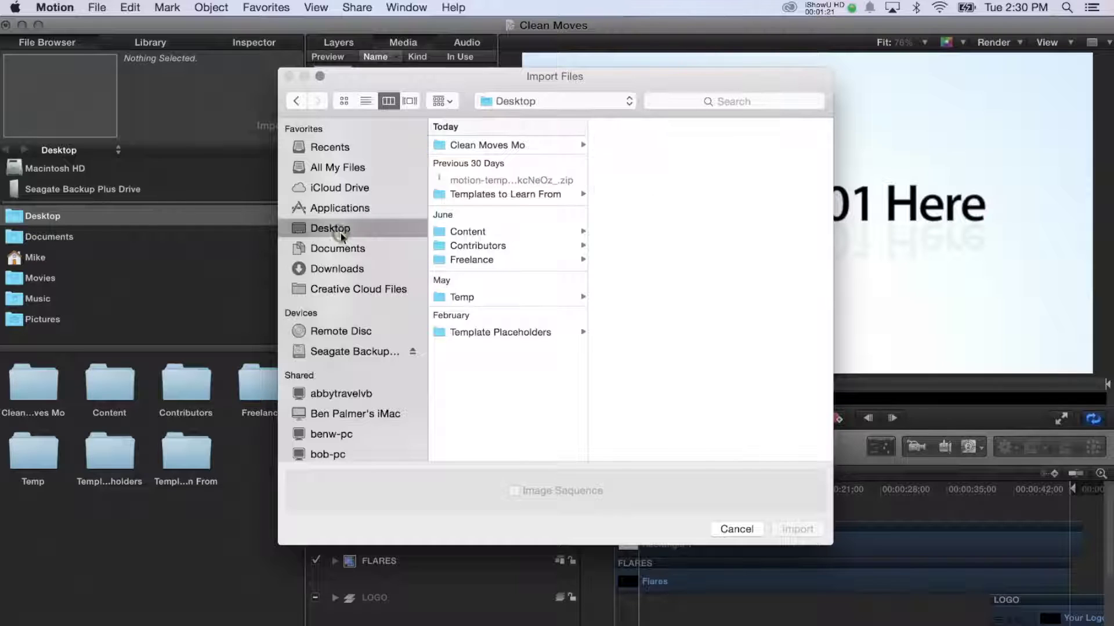
{"action": "left_click", "coordinate": [520, 337]}
{"action": "left_click", "coordinate": [645, 176]}
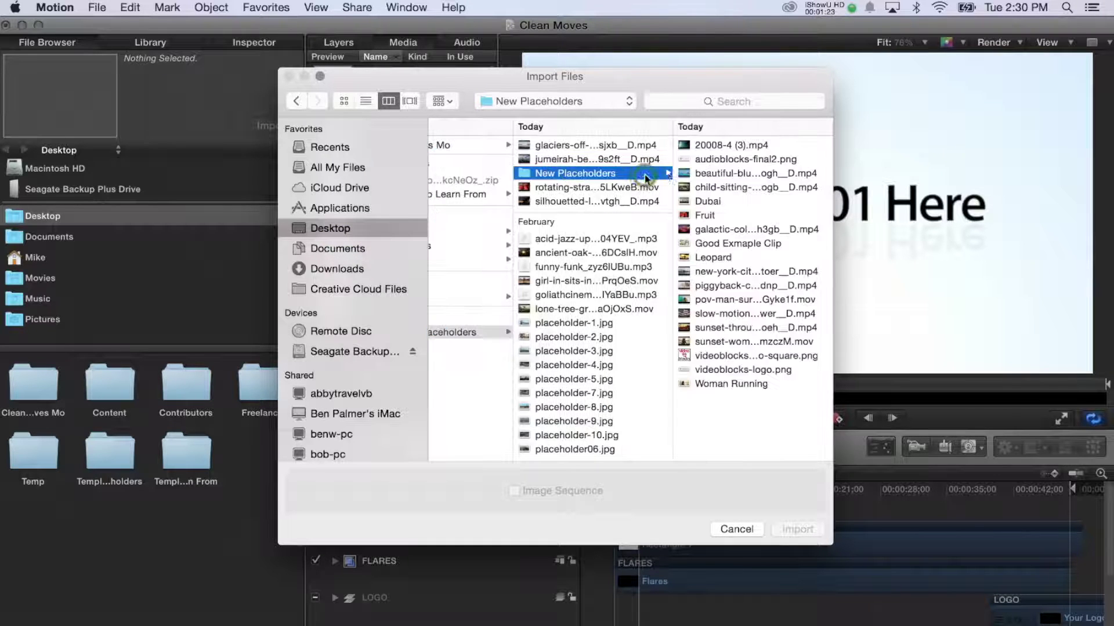
{"action": "left_click", "coordinate": [713, 190]}
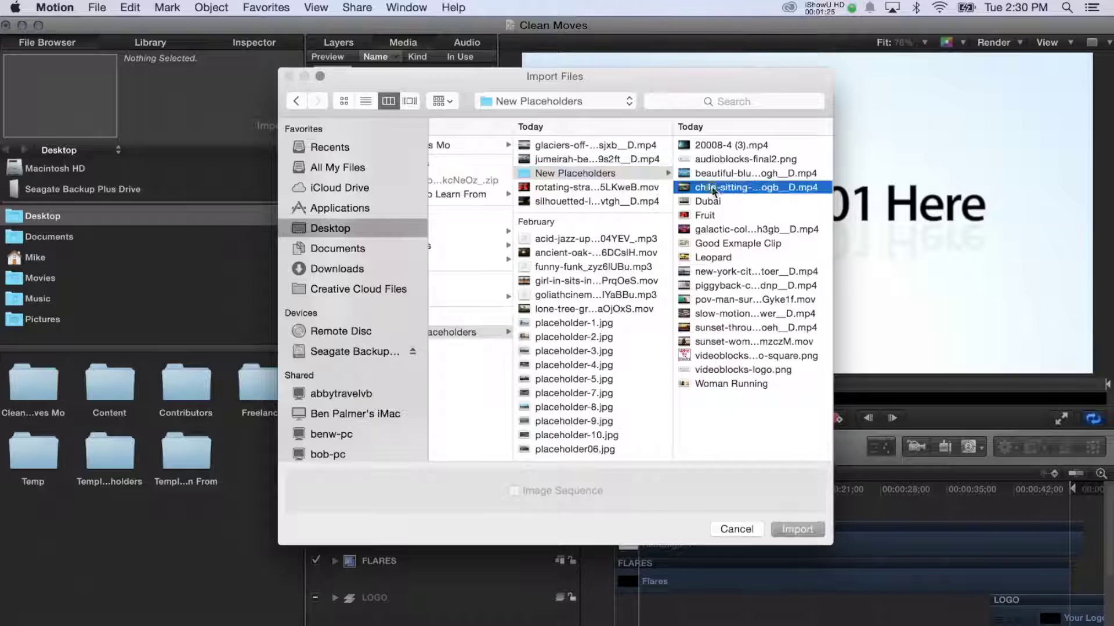
{"action": "left_click", "coordinate": [550, 316], "text": "shift"}
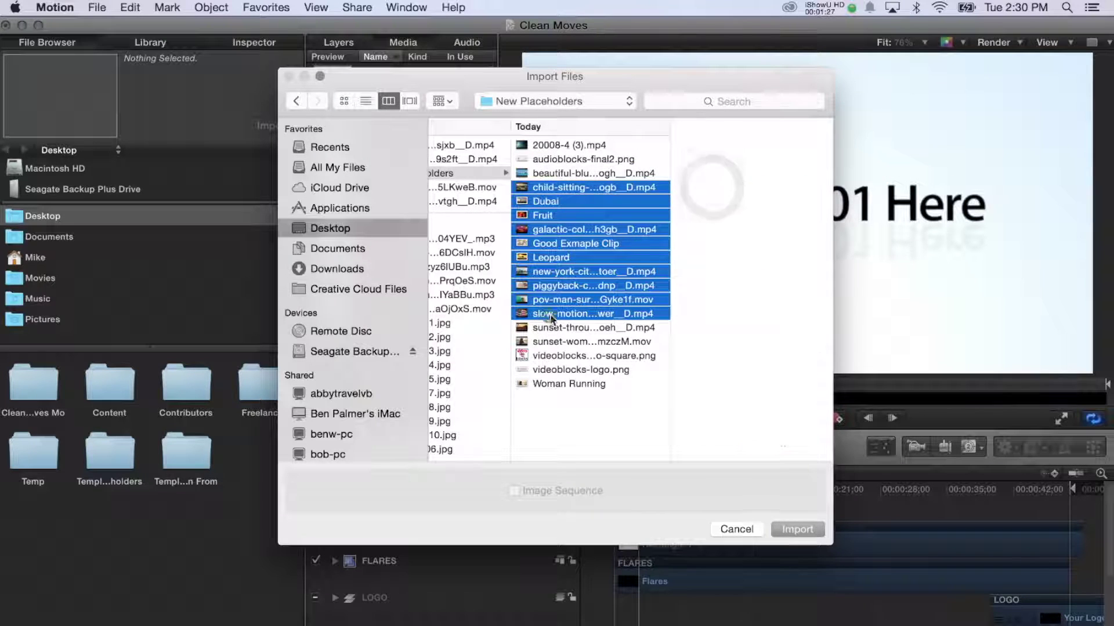
{"action": "left_click", "coordinate": [785, 527]}
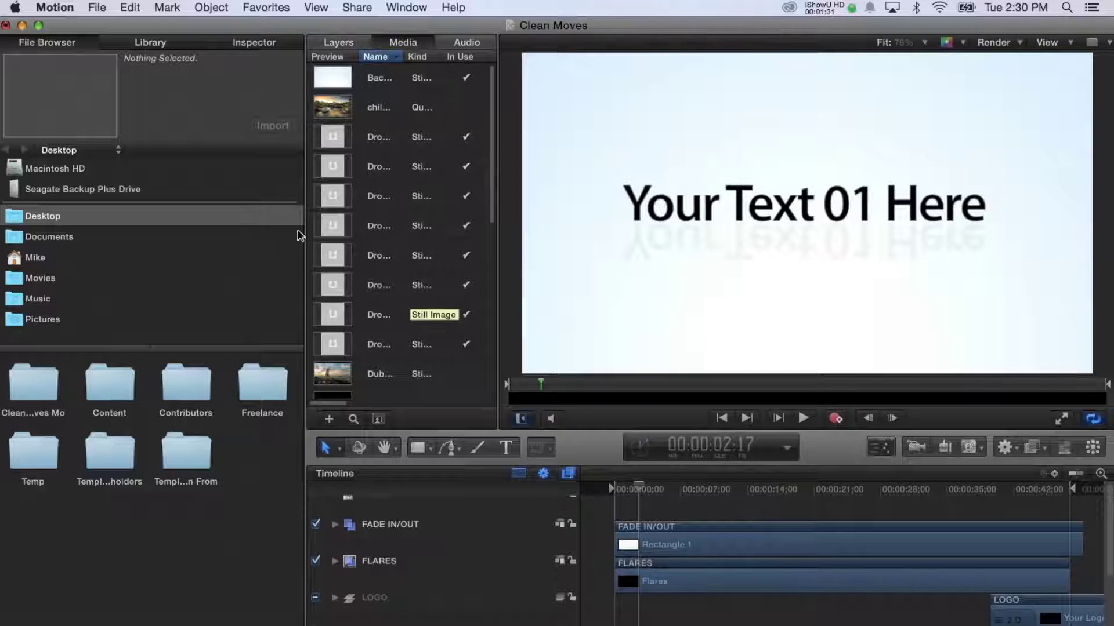
Select the Project layer in the Inspector to list its Drop Zone and text published parameters
{"action": "left_click", "coordinate": [256, 44]}
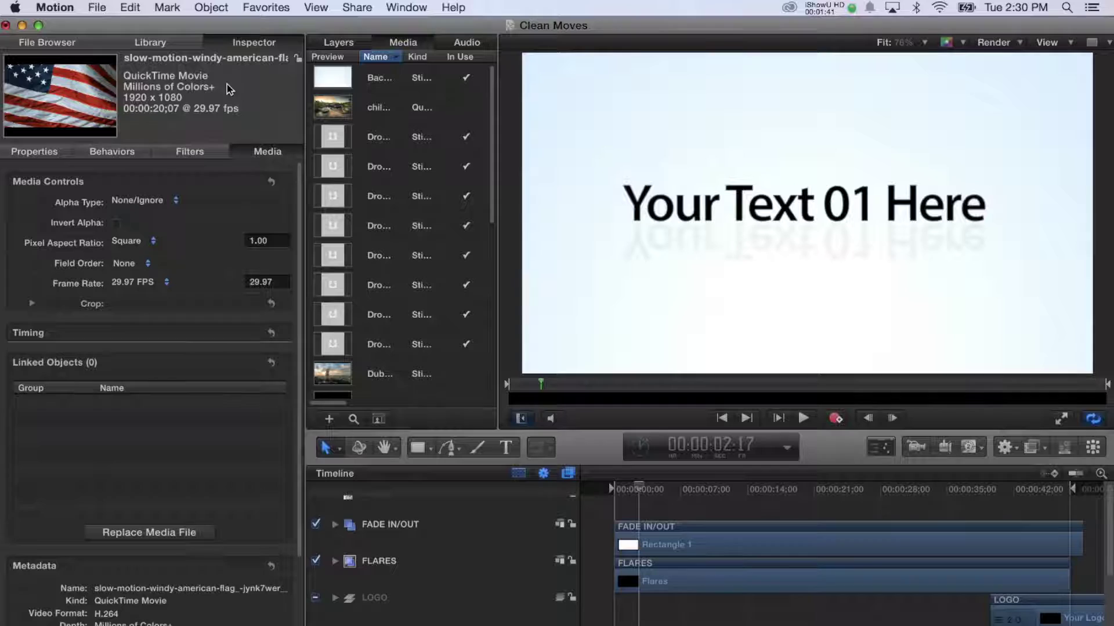
{"action": "scroll", "coordinate": [412, 596], "scroll_direction": "up", "scroll_amount": 1}
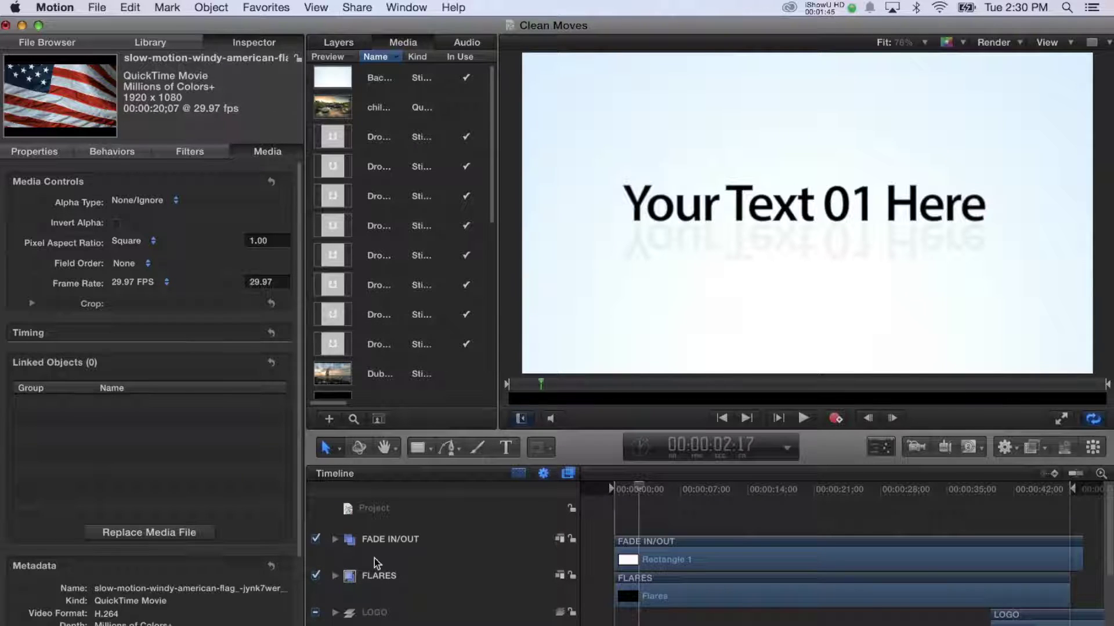
{"action": "left_click", "coordinate": [373, 510]}
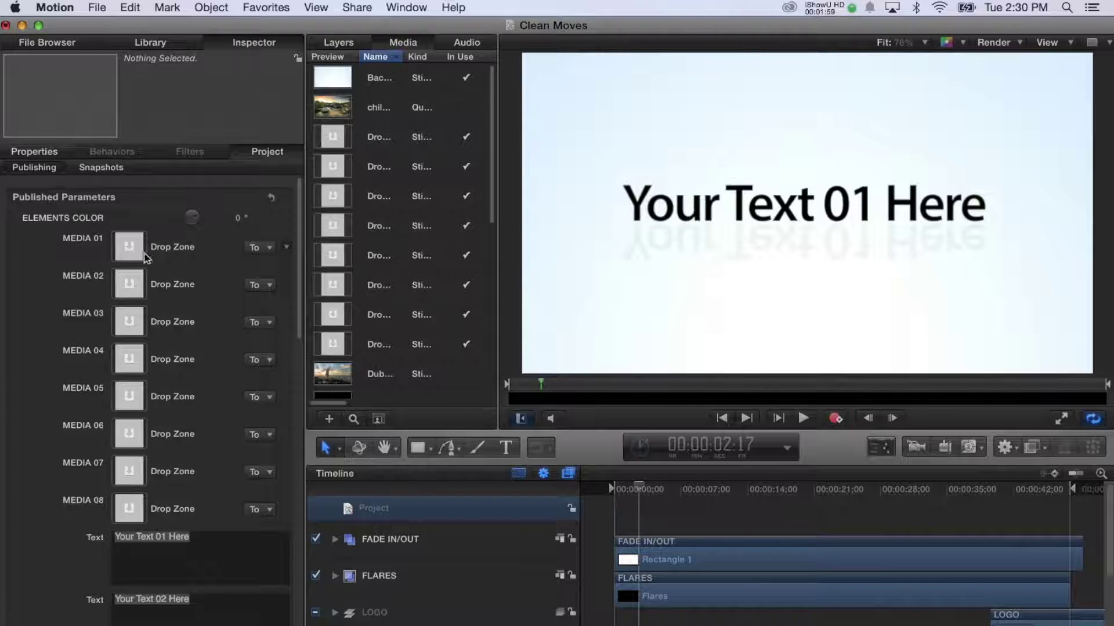
Pick piggyback-casually from MEDIA 01's To pop-up and drag child-sitting onto the MEDIA 02 well
{"action": "scroll", "coordinate": [43, 293], "scroll_direction": "down", "scroll_amount": 5}
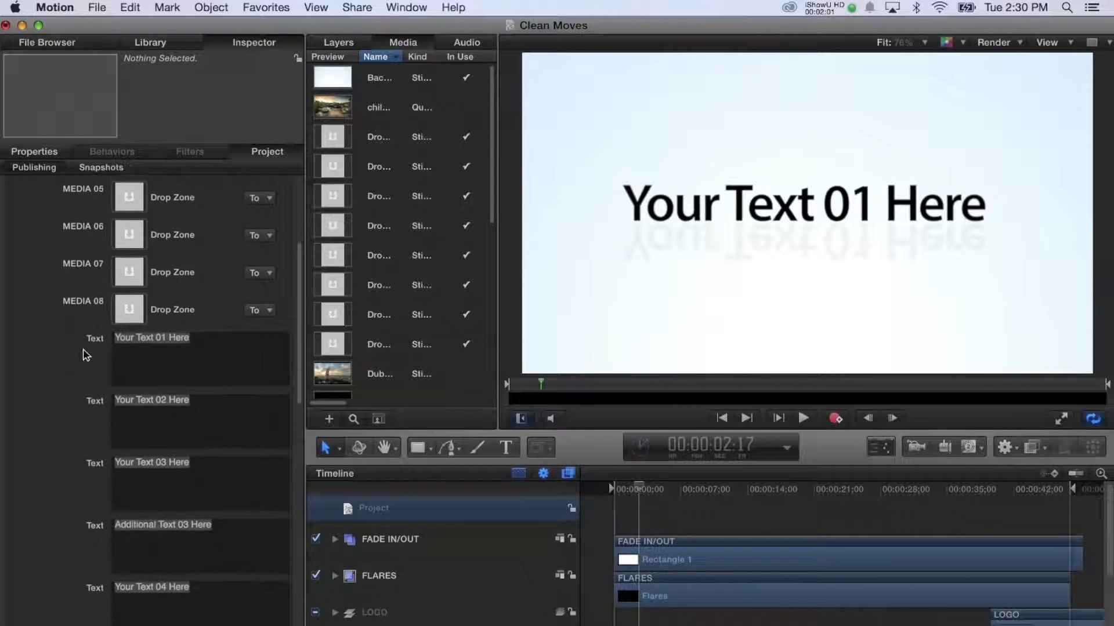
{"action": "scroll", "coordinate": [87, 351], "scroll_direction": "down", "scroll_amount": 10}
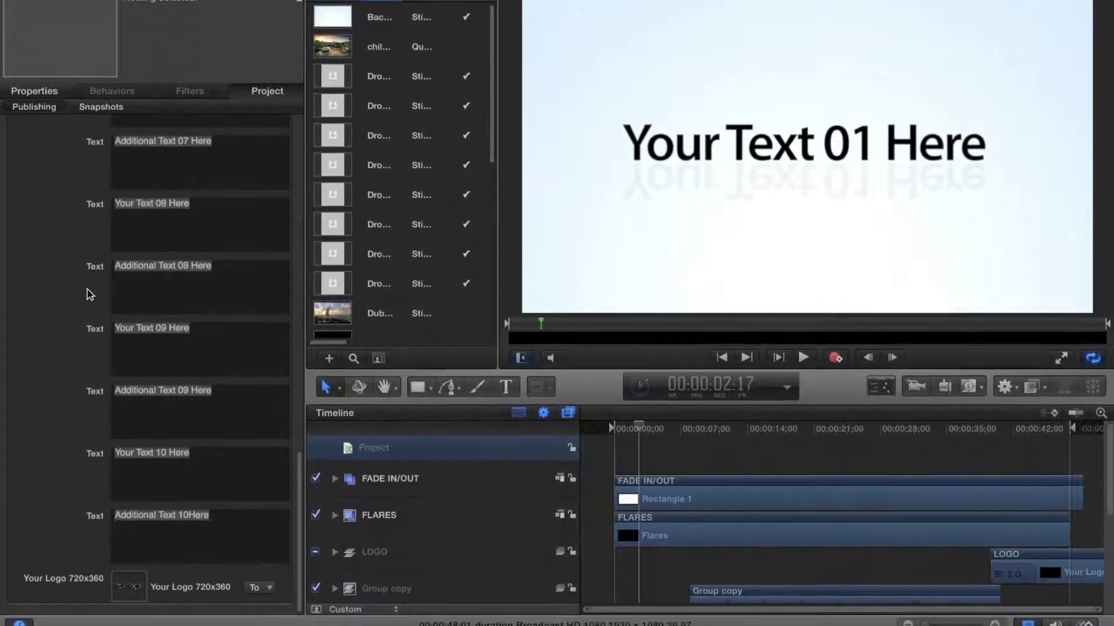
{"action": "scroll", "coordinate": [90, 580], "scroll_direction": "up", "scroll_amount": 15}
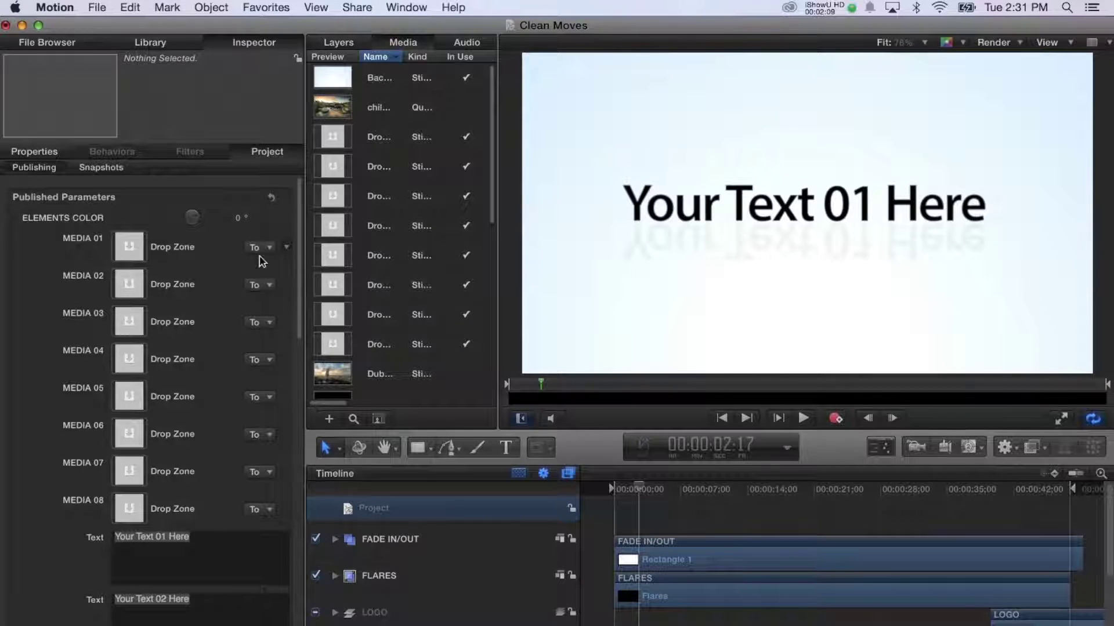
{"action": "left_click", "coordinate": [270, 249]}
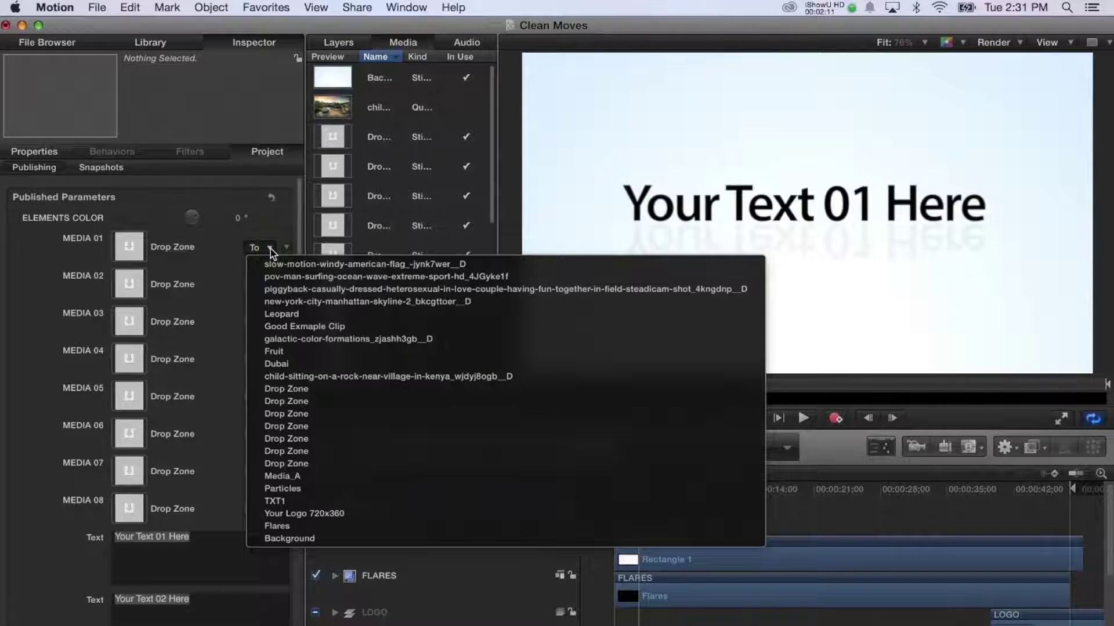
{"action": "left_click", "coordinate": [281, 289]}
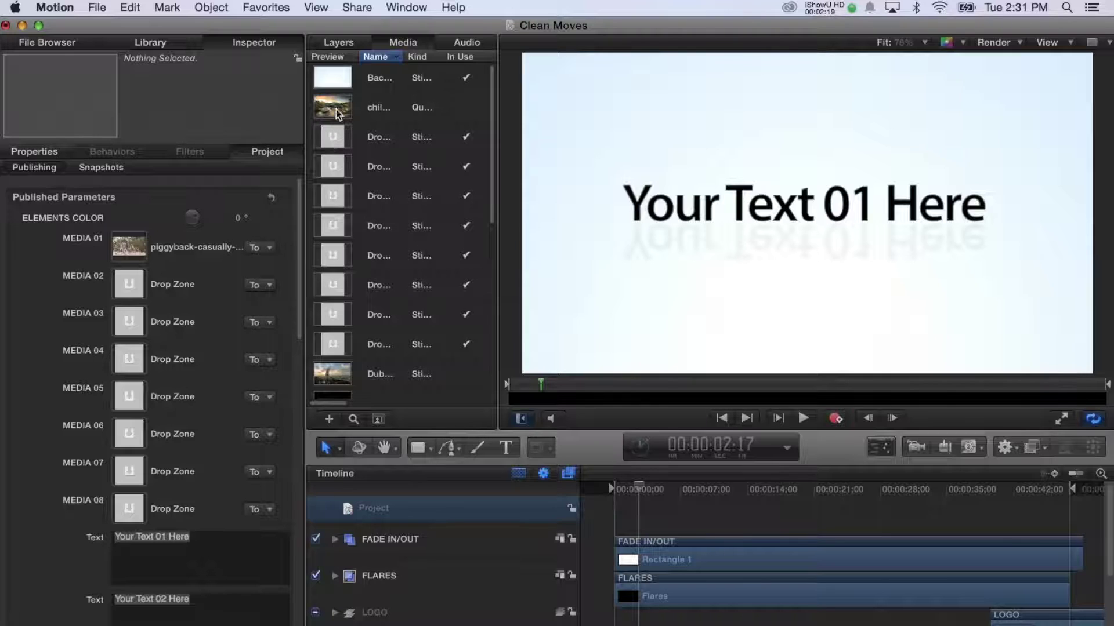
{"action": "left_click_drag", "start_coordinate": [338, 113], "coordinate": [128, 287]}
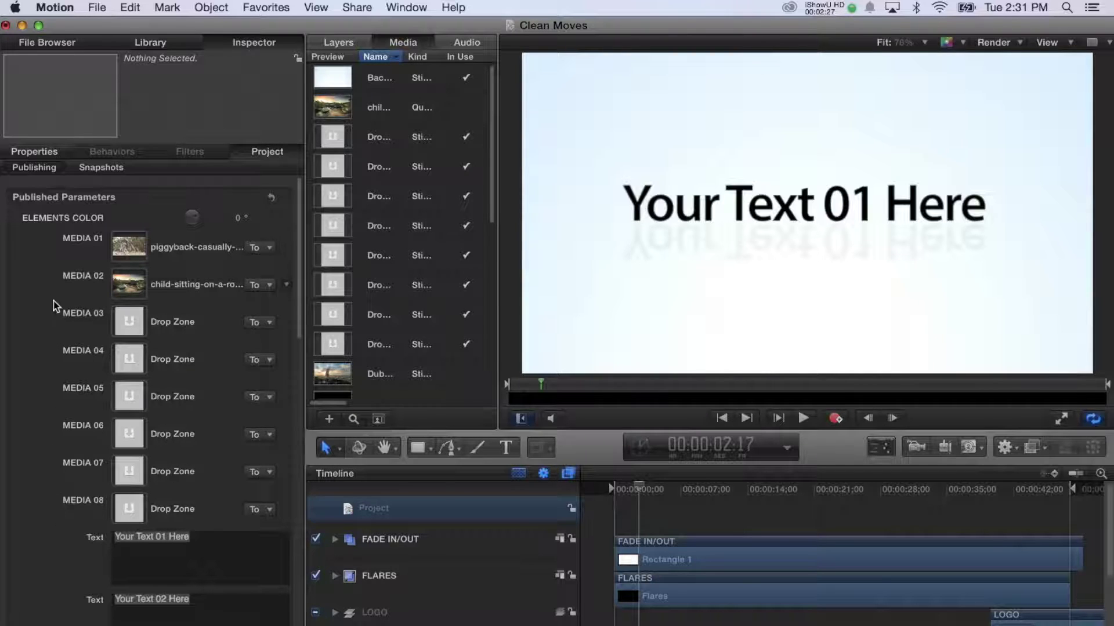
{"action": "scroll", "coordinate": [41, 508], "scroll_direction": "down", "scroll_amount": 5}
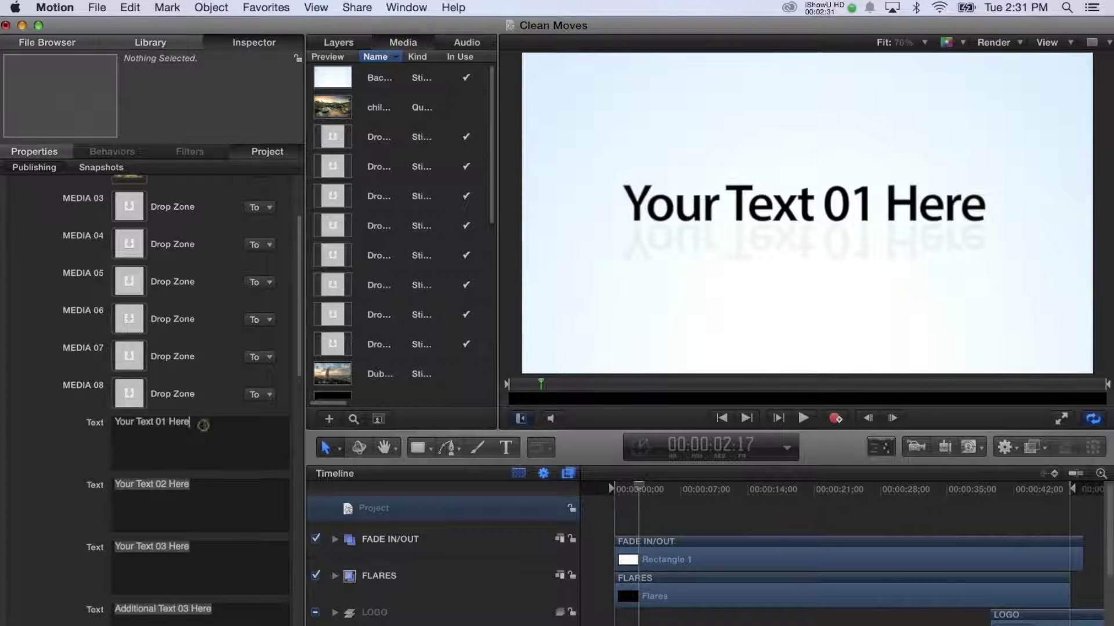
Replace 'Your Text 01 Here' in the first Text parameter with 'Welcome'
{"action": "left_click", "coordinate": [202, 426]}
{"action": "triple_click", "coordinate": [210, 423]}
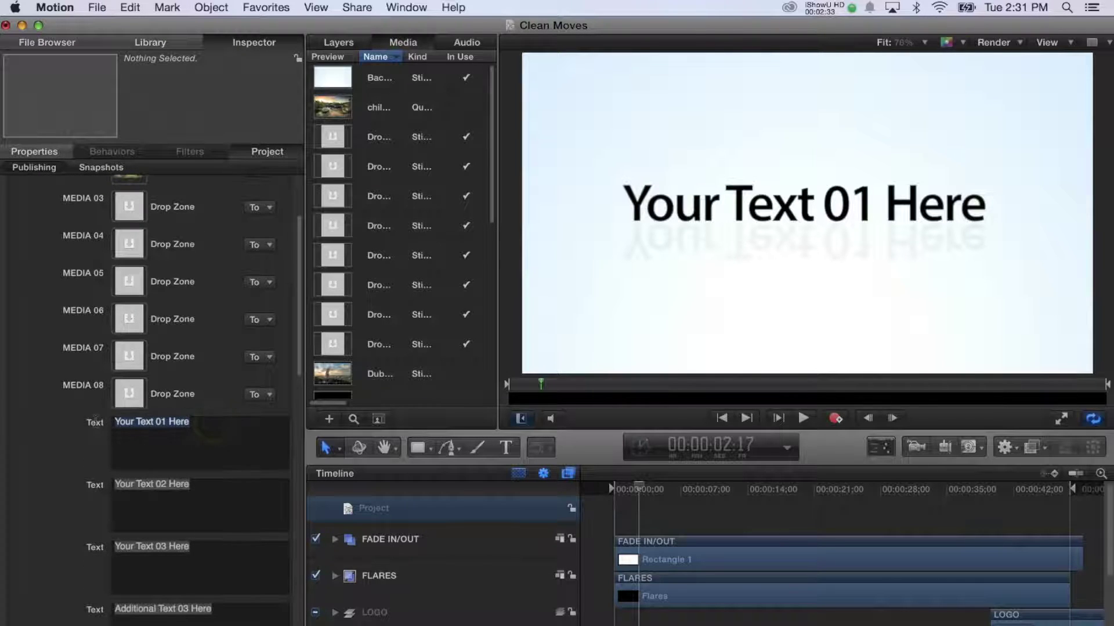
{"action": "key", "text": "BackSpace"}
{"action": "type", "text": "Welcome"}
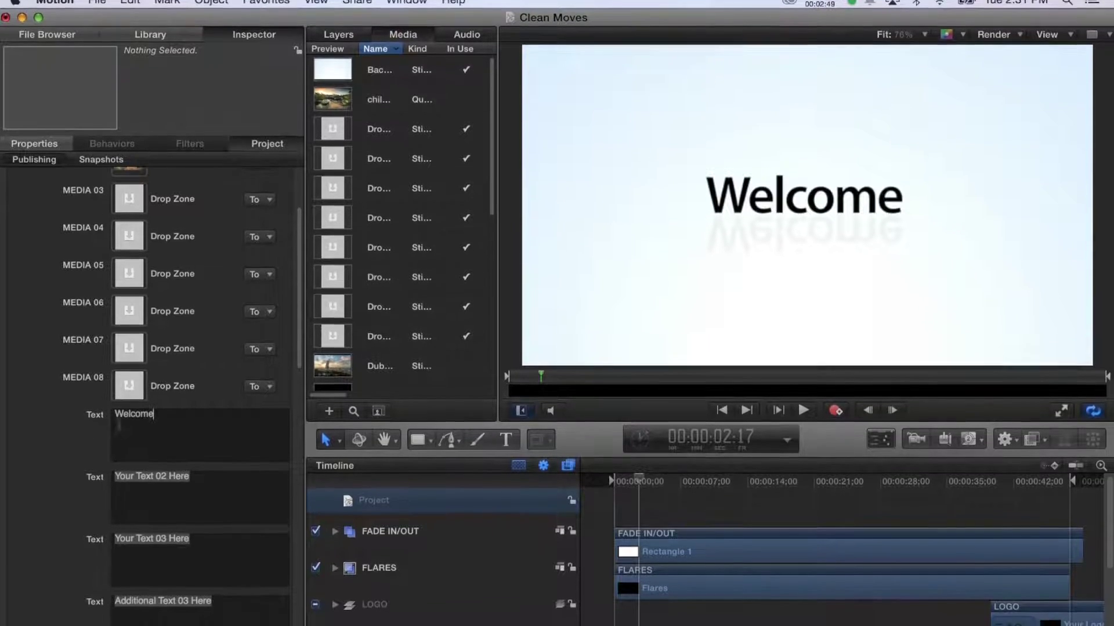
{"action": "scroll", "coordinate": [429, 509], "scroll_direction": "down", "scroll_amount": 5}
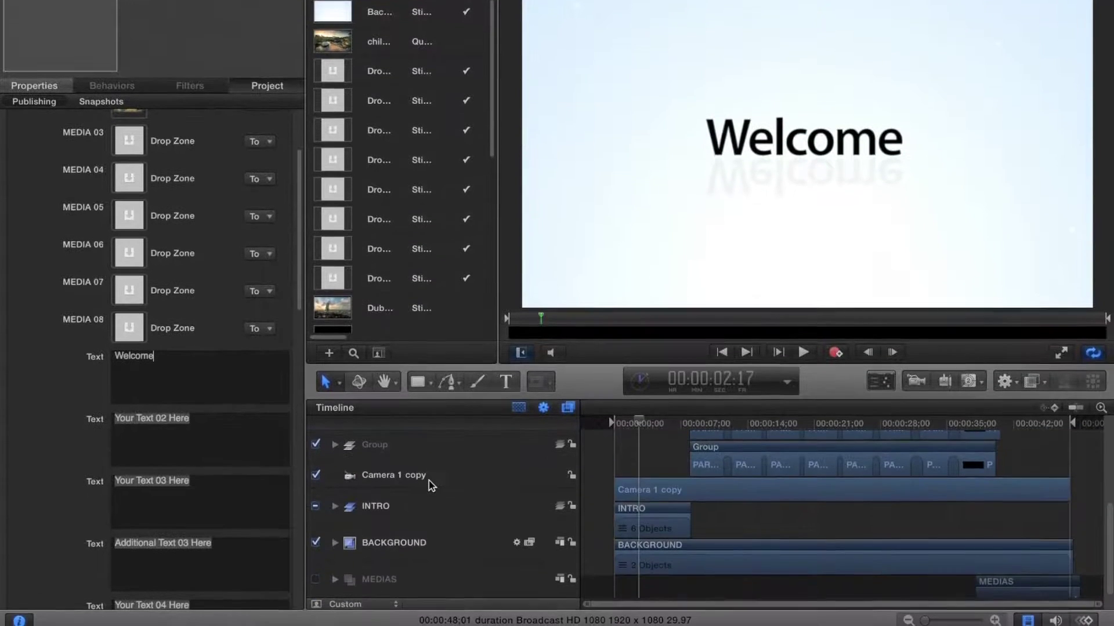
Select the 'Your Text 01 Here copy' layer in the INTRO group and reduce its size to 121
{"action": "left_click", "coordinate": [371, 501]}
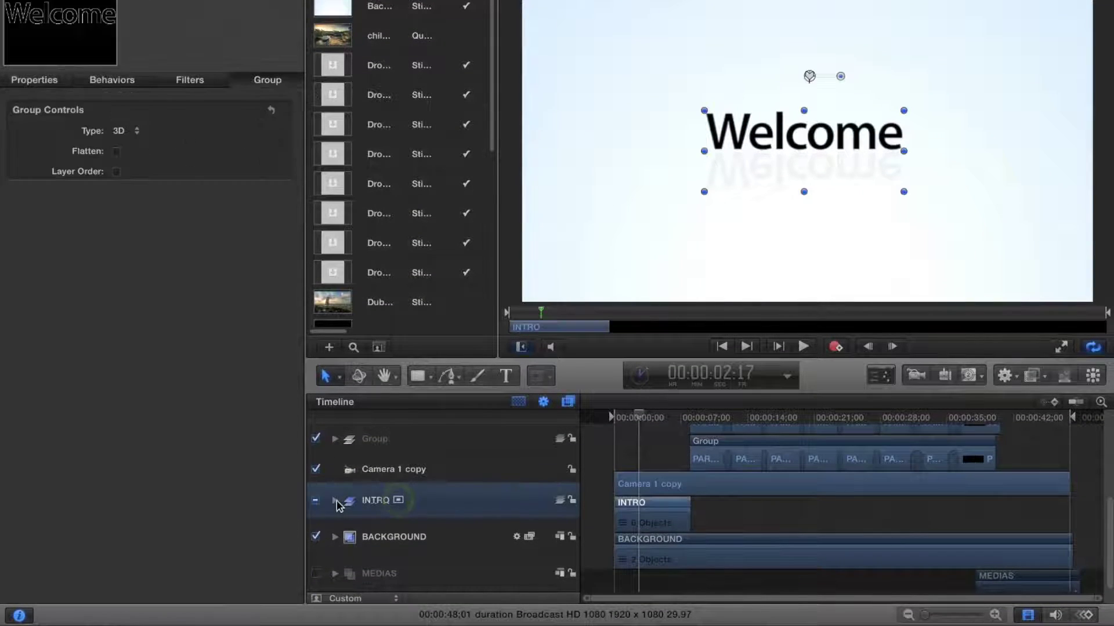
{"action": "left_click", "coordinate": [335, 501]}
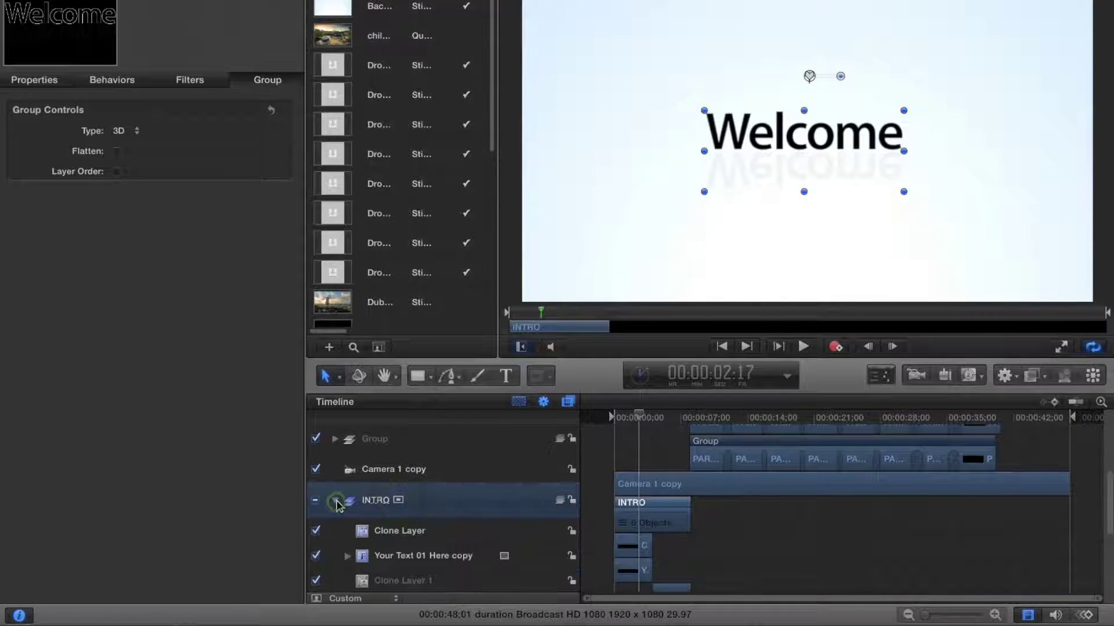
{"action": "left_click", "coordinate": [417, 558]}
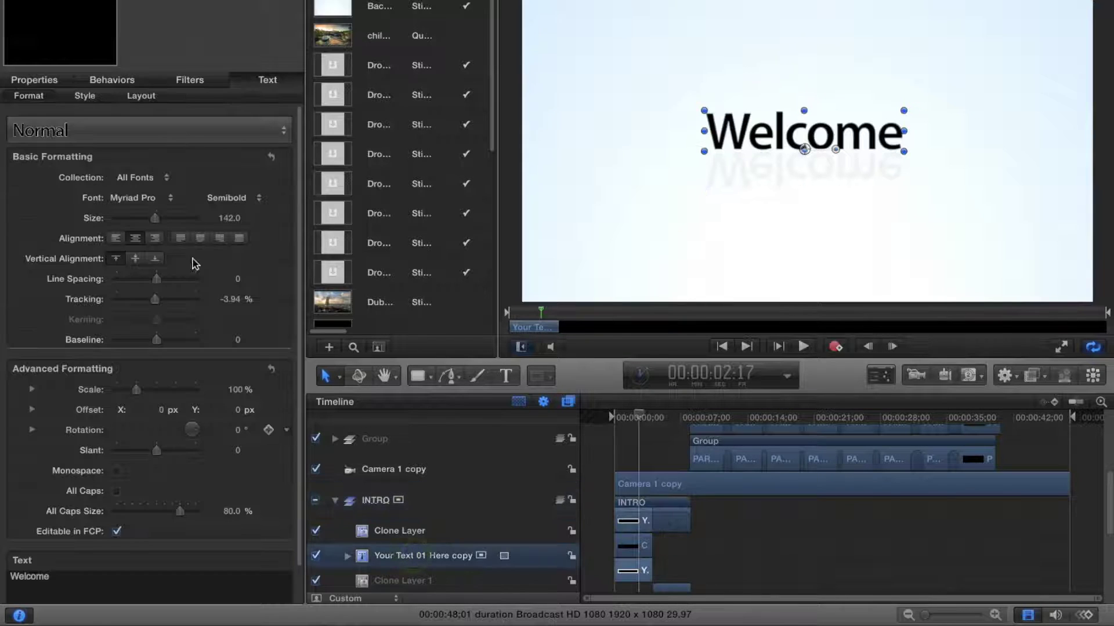
{"action": "left_click_drag", "start_coordinate": [155, 222], "coordinate": [148, 221]}
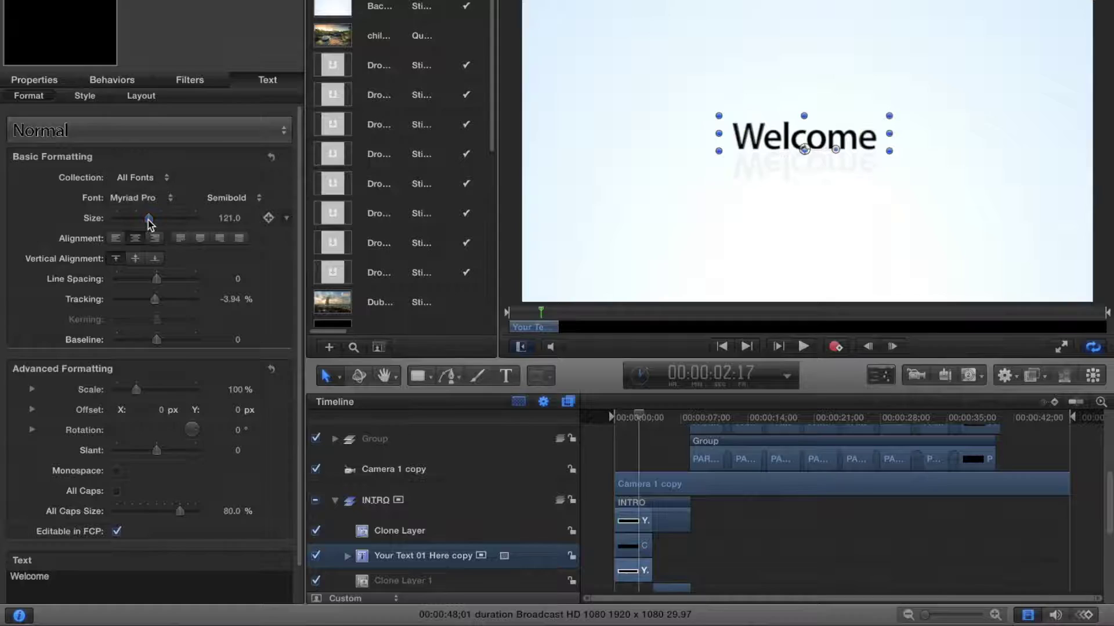
{"action": "scroll", "coordinate": [384, 478], "scroll_direction": "up", "scroll_amount": 5}
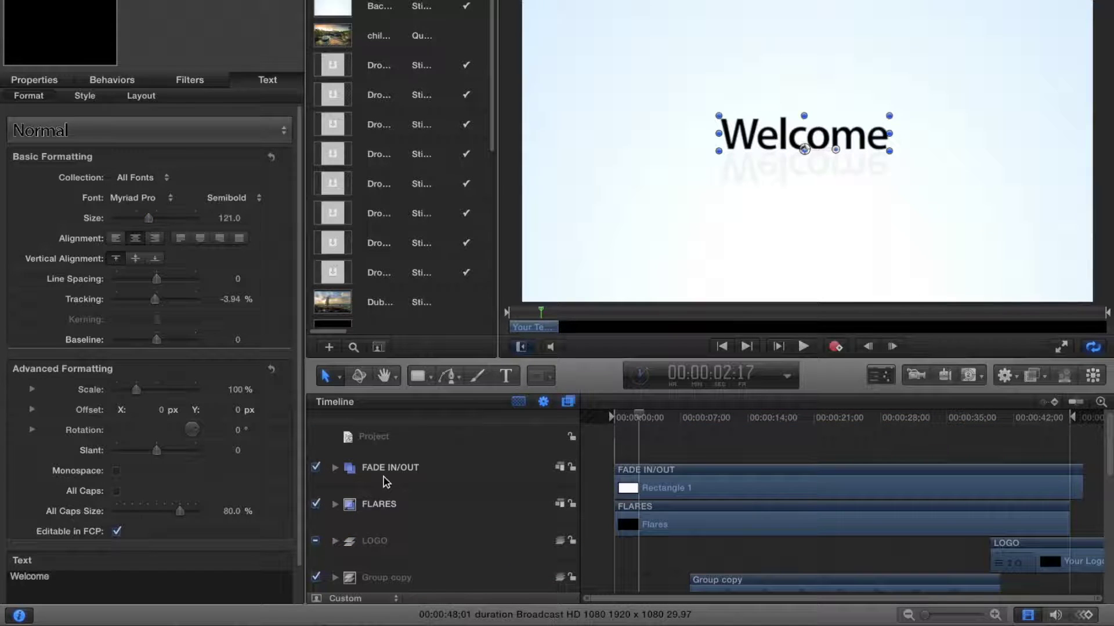
Choose videoblocks-logo in the Your Logo 720x360 To pop-up of the Project's published parameters
{"action": "left_click", "coordinate": [381, 439]}
{"action": "scroll", "coordinate": [17, 366], "scroll_direction": "down", "scroll_amount": 10}
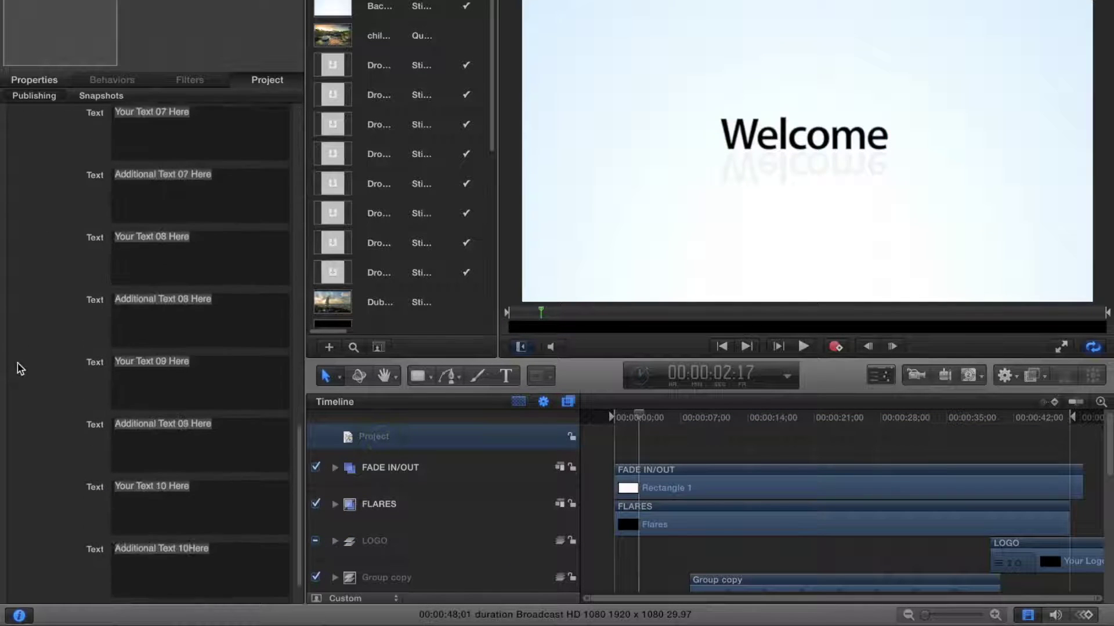
{"action": "scroll", "coordinate": [17, 364], "scroll_direction": "down", "scroll_amount": 3}
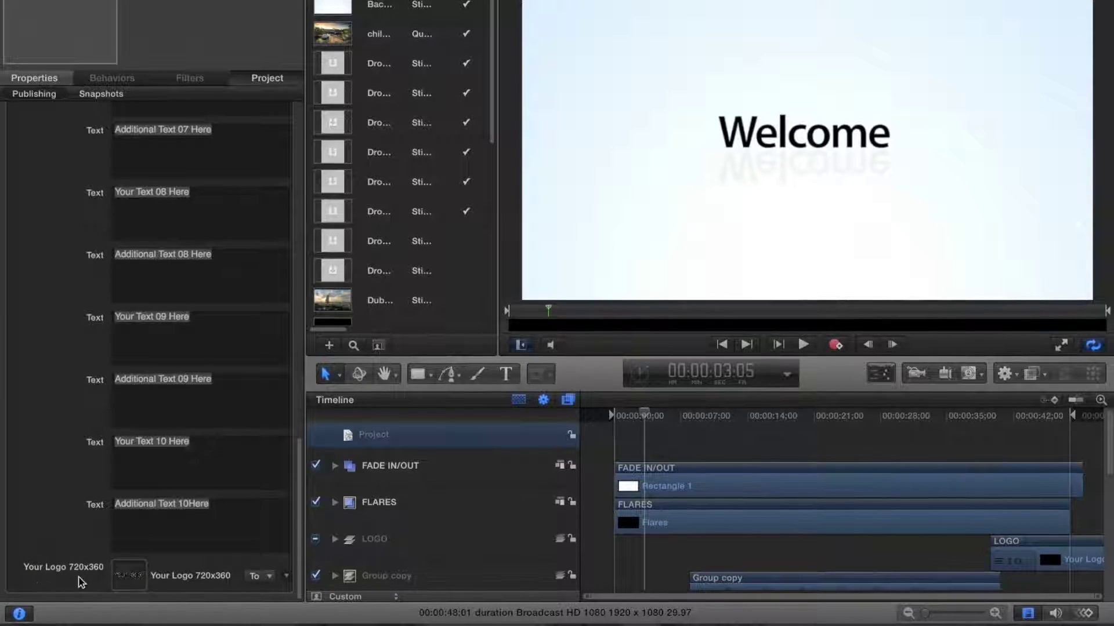
{"action": "left_click", "coordinate": [271, 580]}
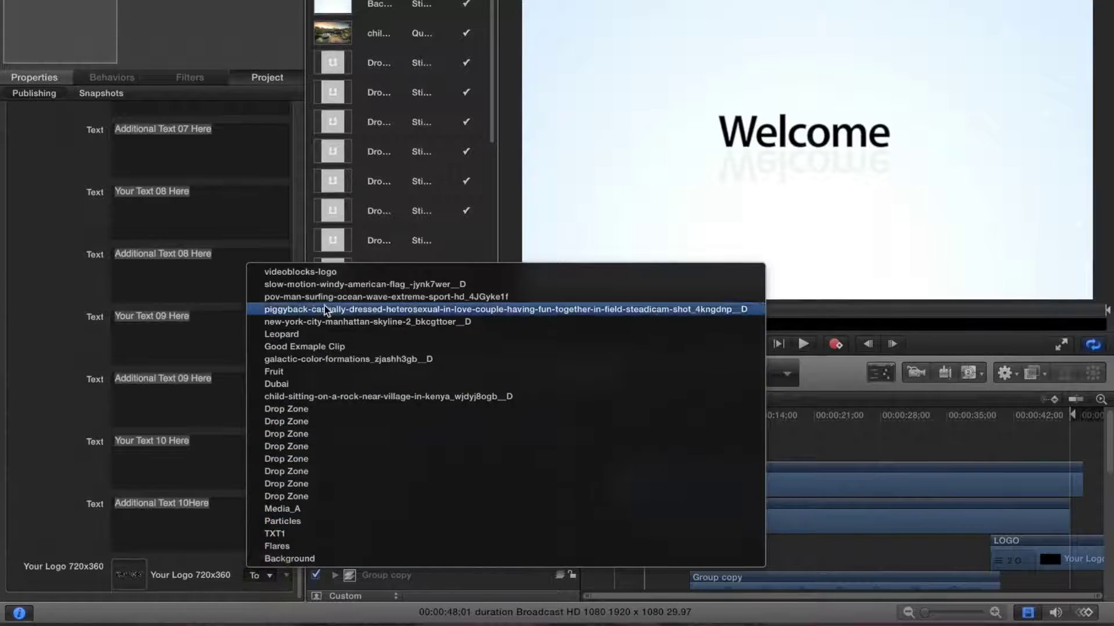
{"action": "left_click", "coordinate": [319, 271]}
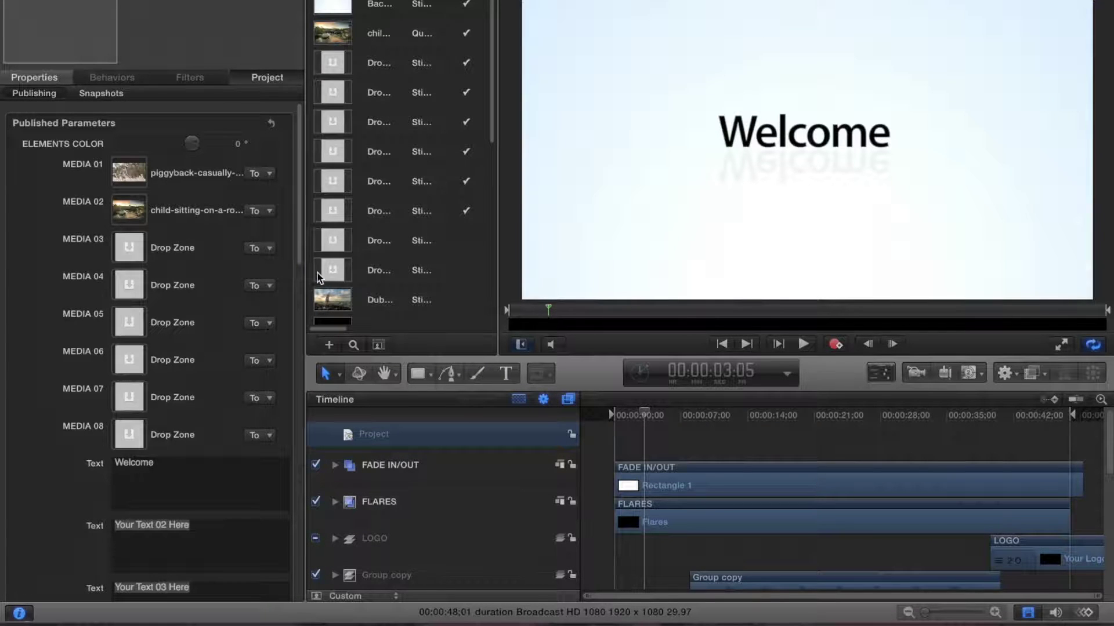
Move the playhead to 00:00:43:00 where the logo appears
{"action": "scroll", "coordinate": [48, 487], "scroll_direction": "down", "scroll_amount": 5}
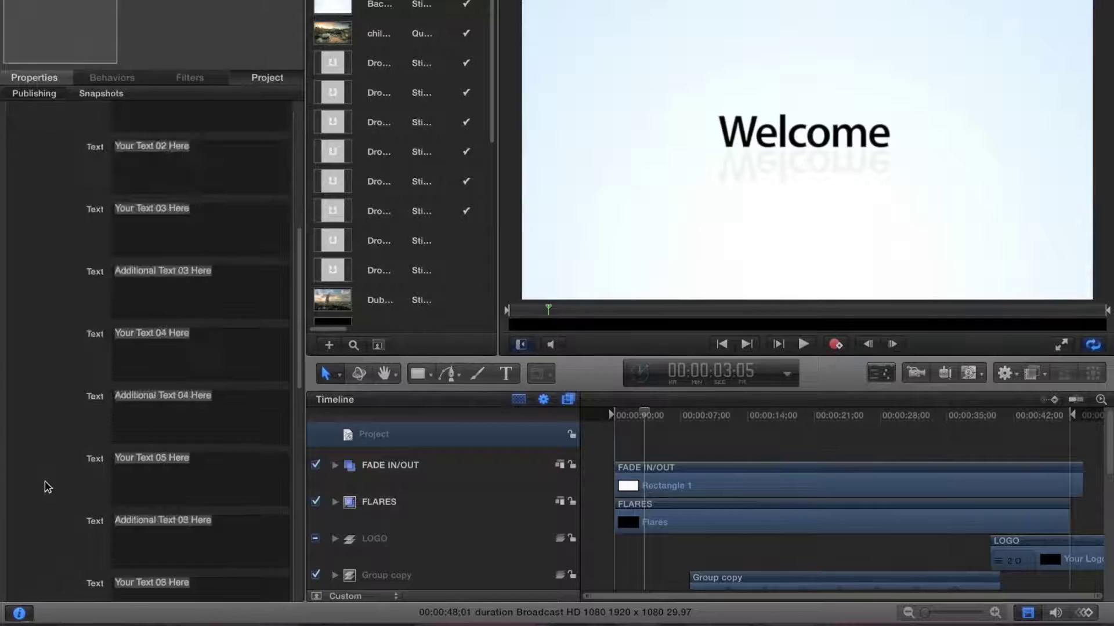
{"action": "scroll", "coordinate": [48, 487], "scroll_direction": "down", "scroll_amount": 10}
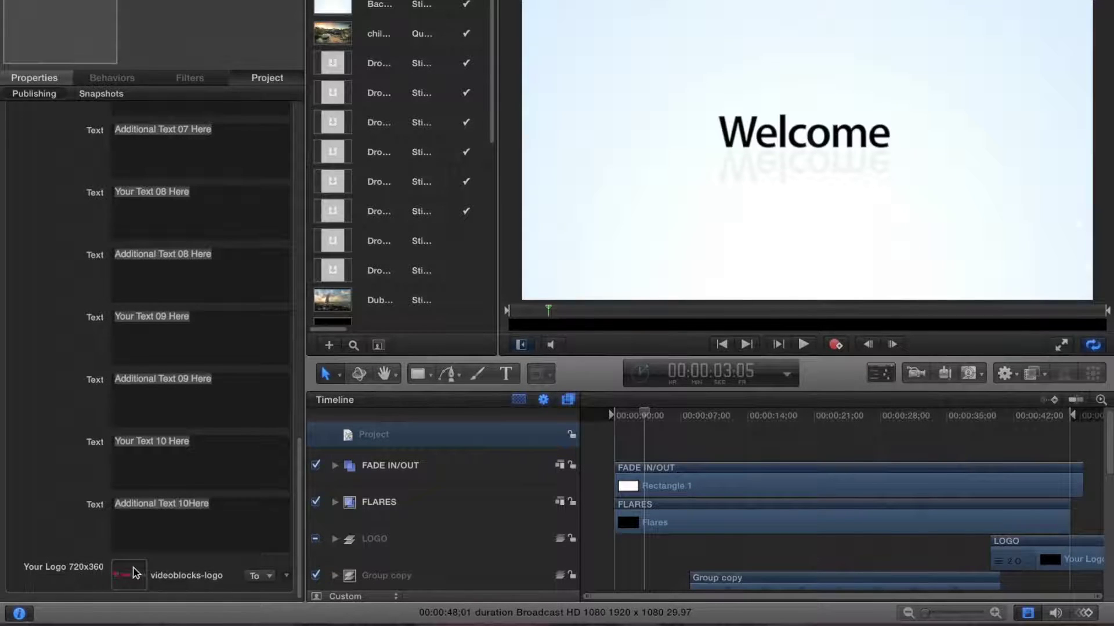
{"action": "left_click", "coordinate": [1023, 416]}
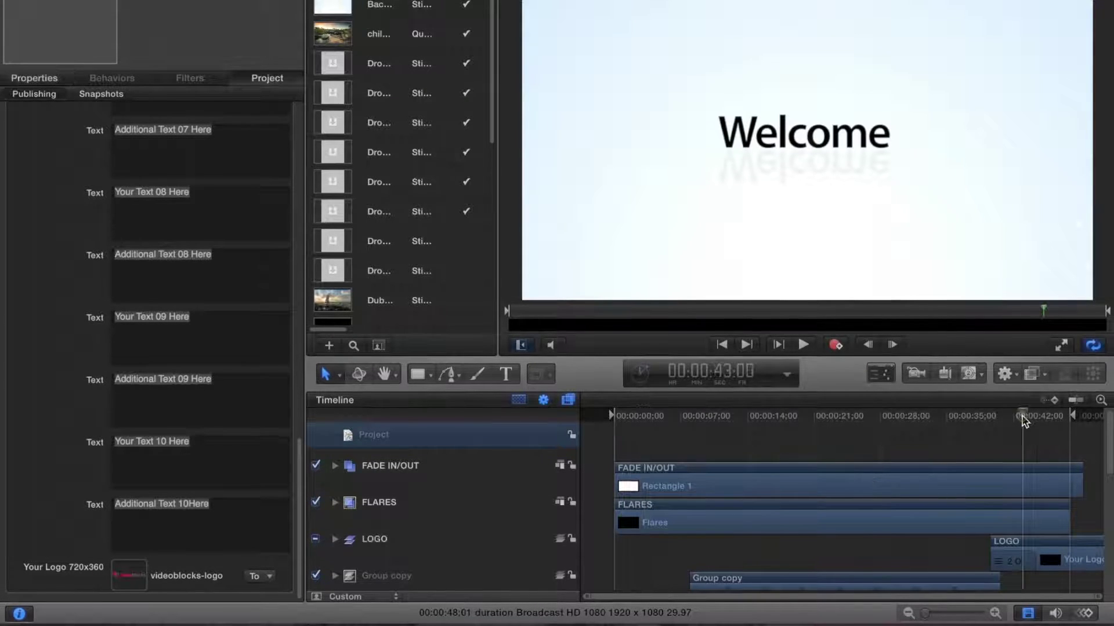
Select the Your Logo 720x360 layer inside the LOGO group and set its Scale to 31%
{"action": "left_click", "coordinate": [392, 546]}
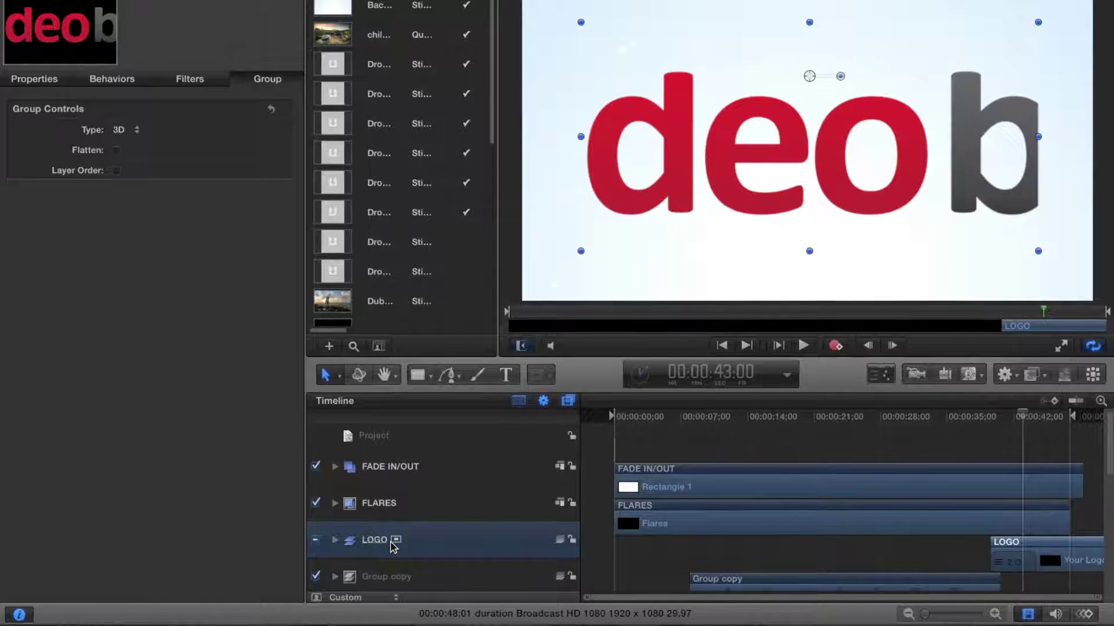
{"action": "left_click", "coordinate": [334, 542]}
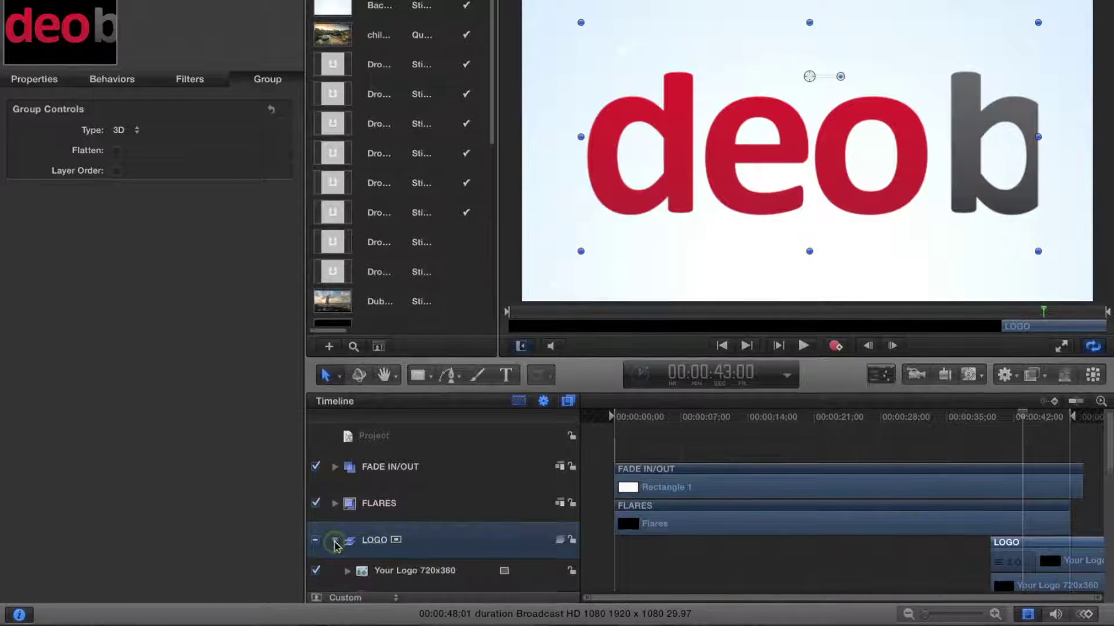
{"action": "scroll", "coordinate": [424, 520], "scroll_direction": "down", "scroll_amount": 3}
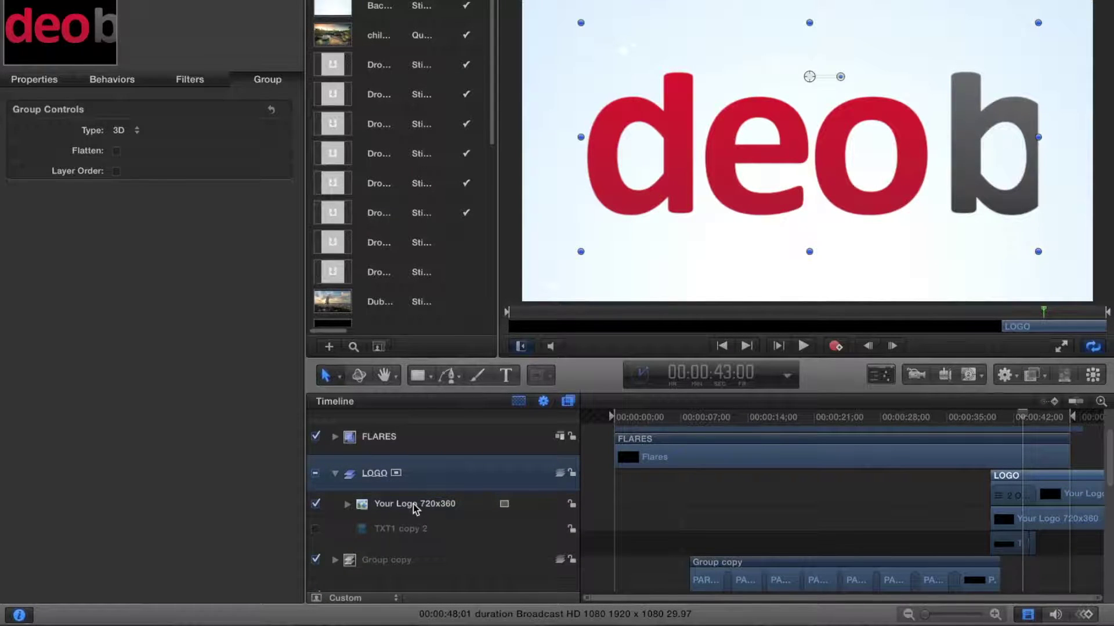
{"action": "left_click", "coordinate": [413, 505]}
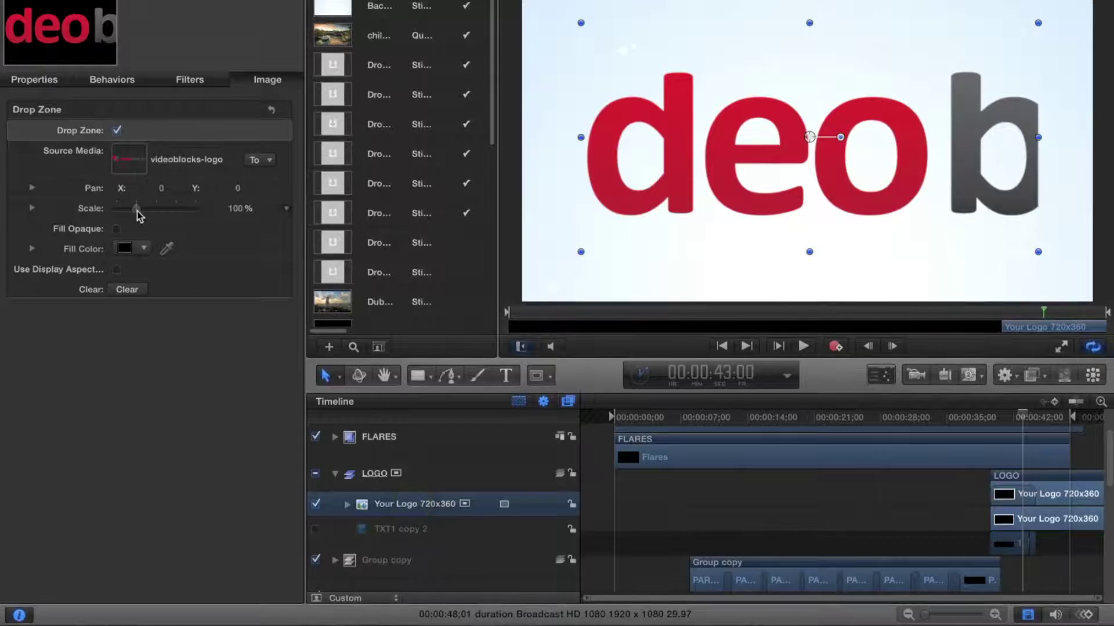
{"action": "left_click_drag", "start_coordinate": [134, 213], "coordinate": [124, 215]}
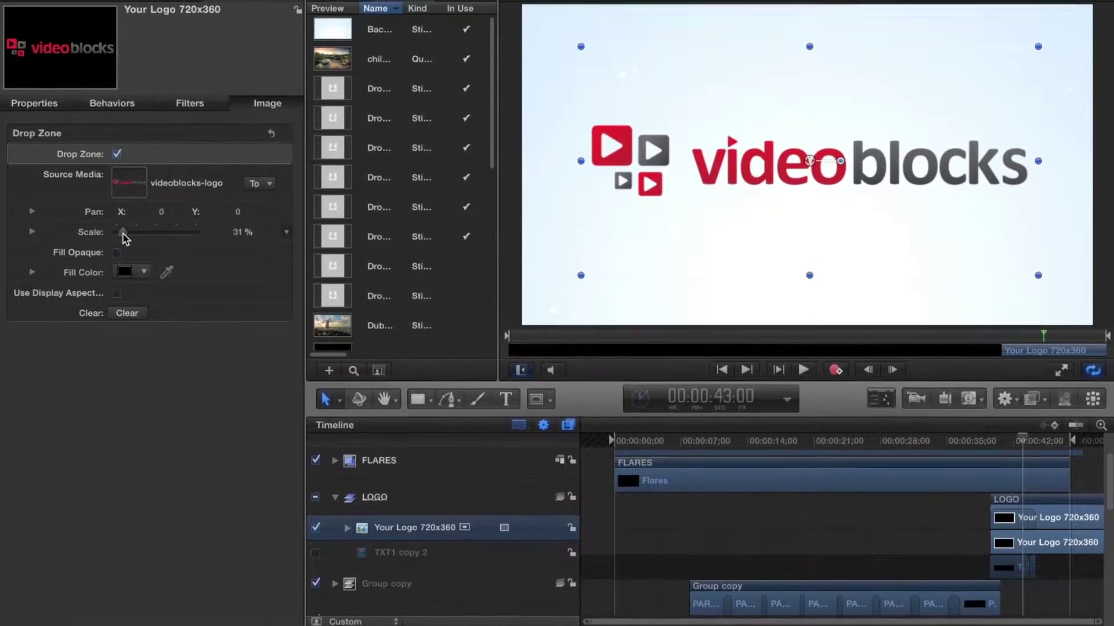
{"action": "scroll", "coordinate": [439, 580], "scroll_direction": "up", "scroll_amount": 3}
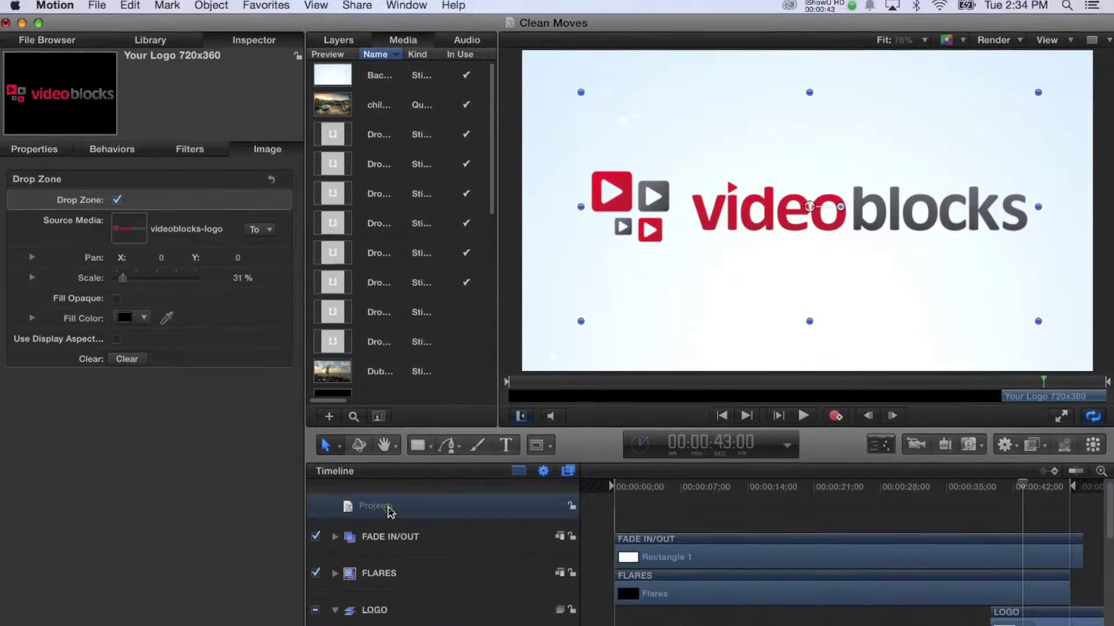
Scrub the project timeline past the logo to preview it, then open the Share menu
{"action": "left_click", "coordinate": [390, 473]}
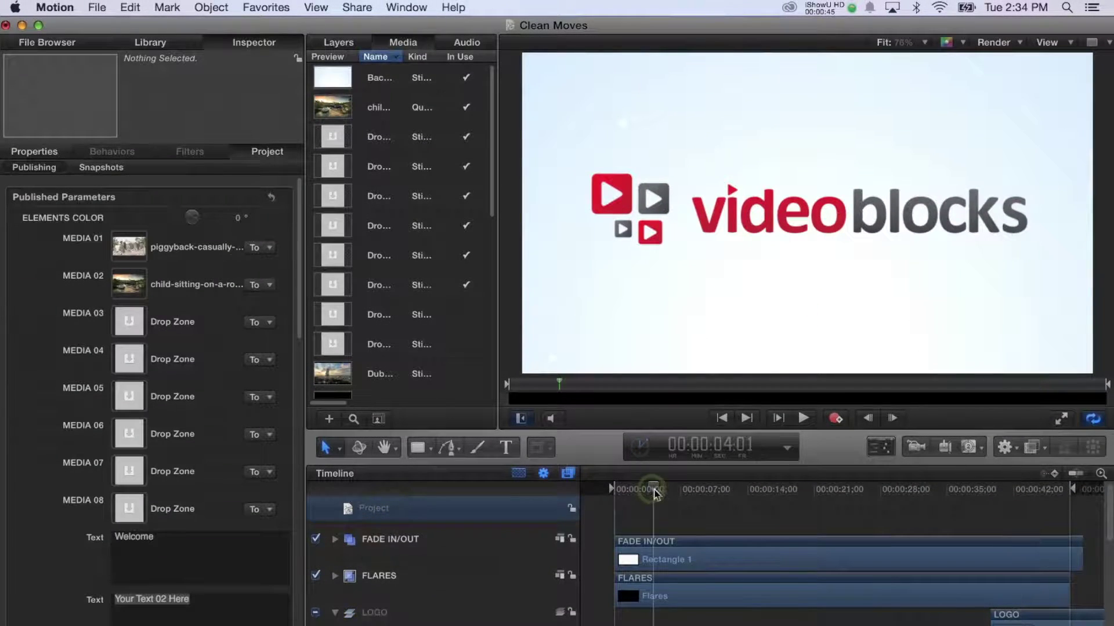
{"action": "left_click_drag", "start_coordinate": [697, 492], "coordinate": [722, 497]}
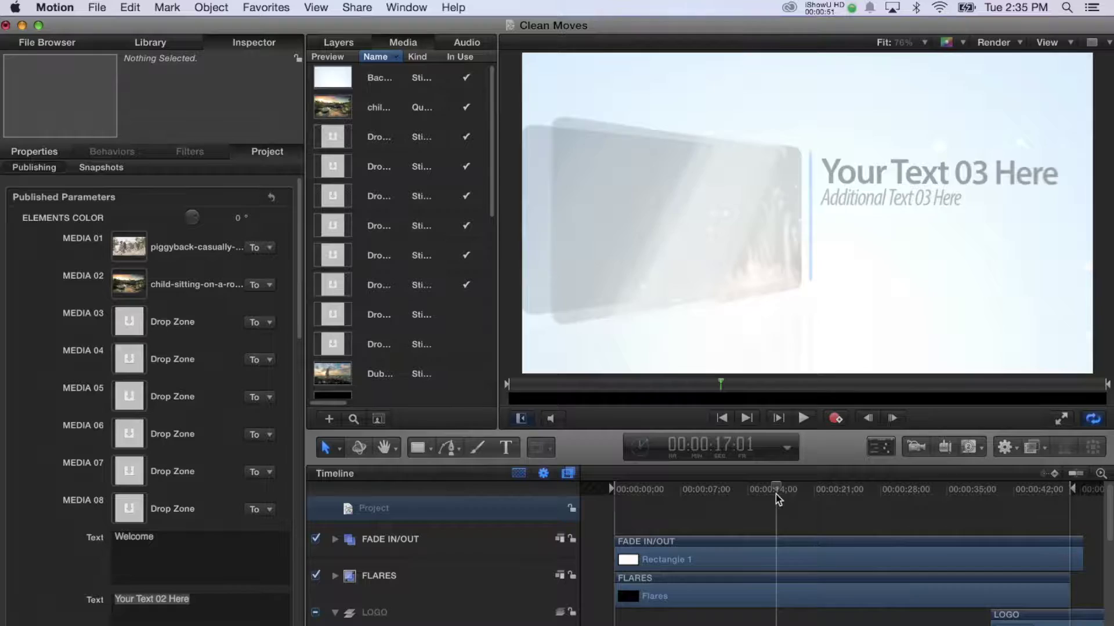
{"action": "left_click", "coordinate": [358, 8]}
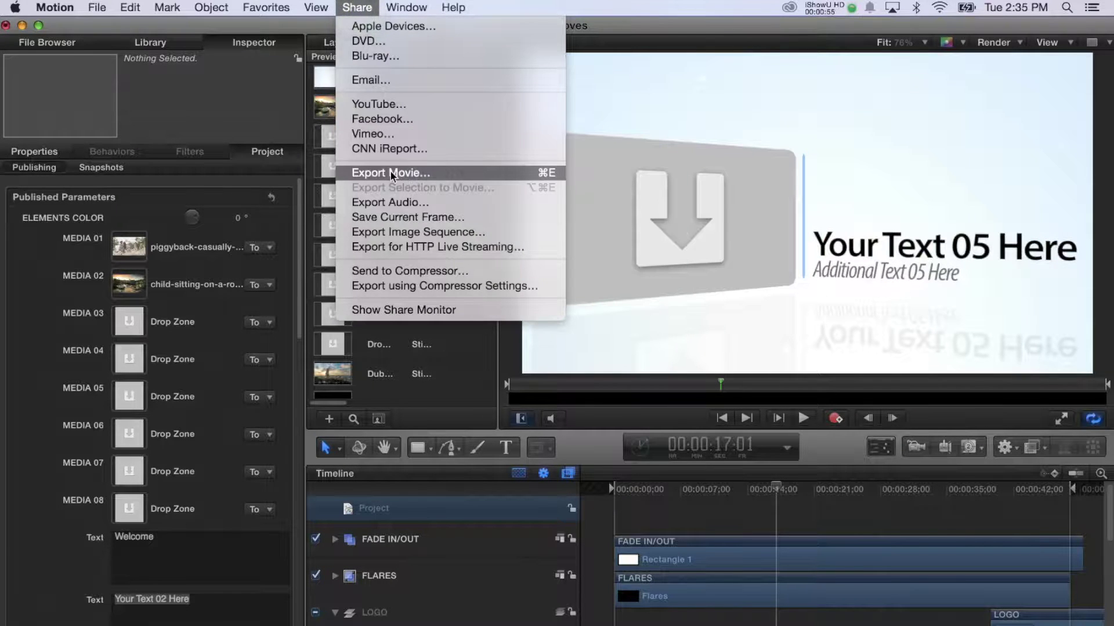
Export the project as a movie with the H.264 codec and continue to the save dialog
{"action": "left_click", "coordinate": [391, 173]}
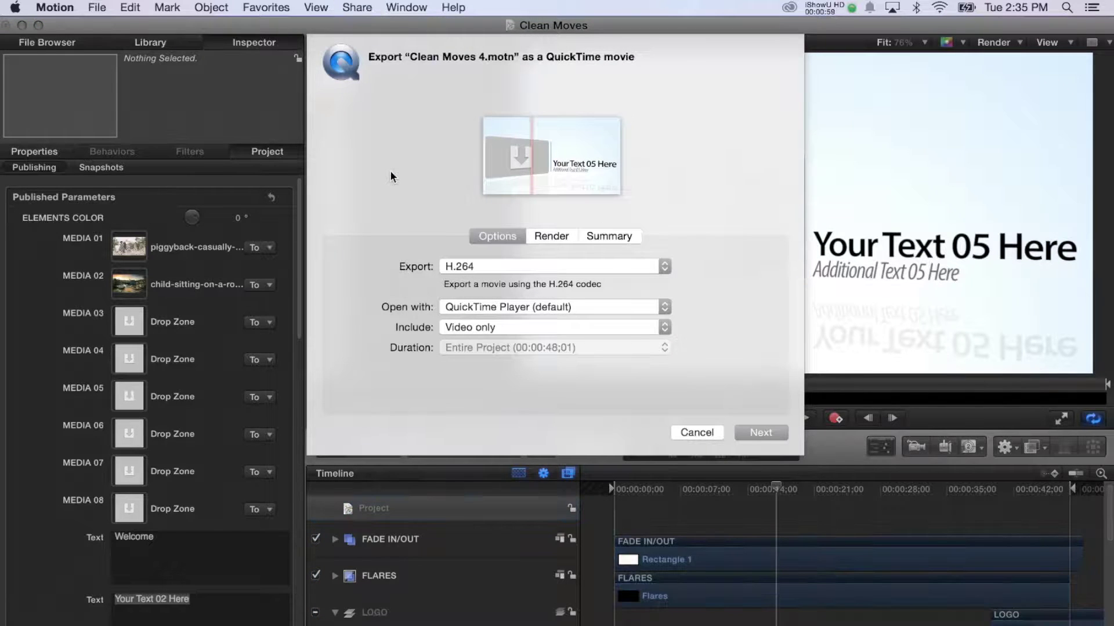
{"action": "left_click", "coordinate": [475, 267]}
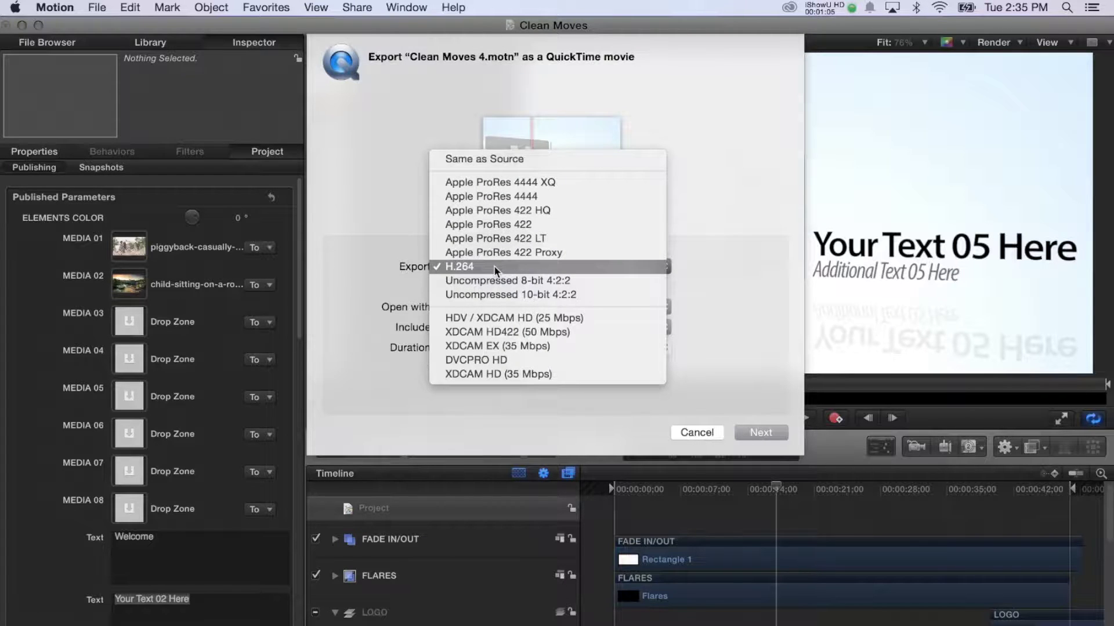
{"action": "left_click", "coordinate": [538, 266]}
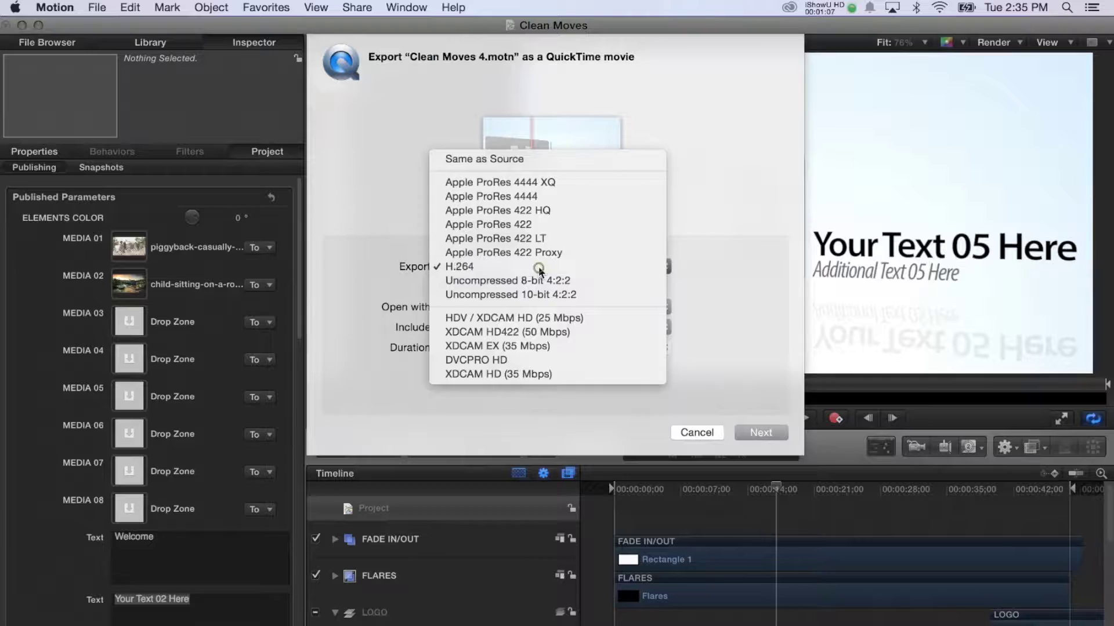
{"action": "left_click", "coordinate": [760, 434]}
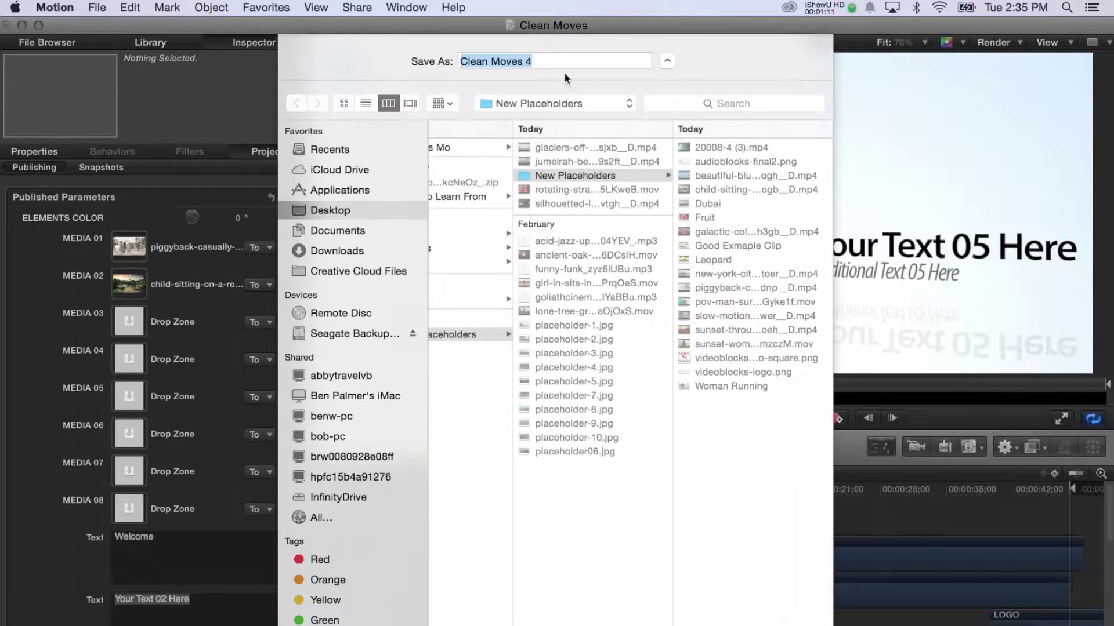
Save the export as 'Super cool tutorial.mov' and play the finished movie in QuickTime Player
{"action": "type", "text": "Super cool tutorial"}
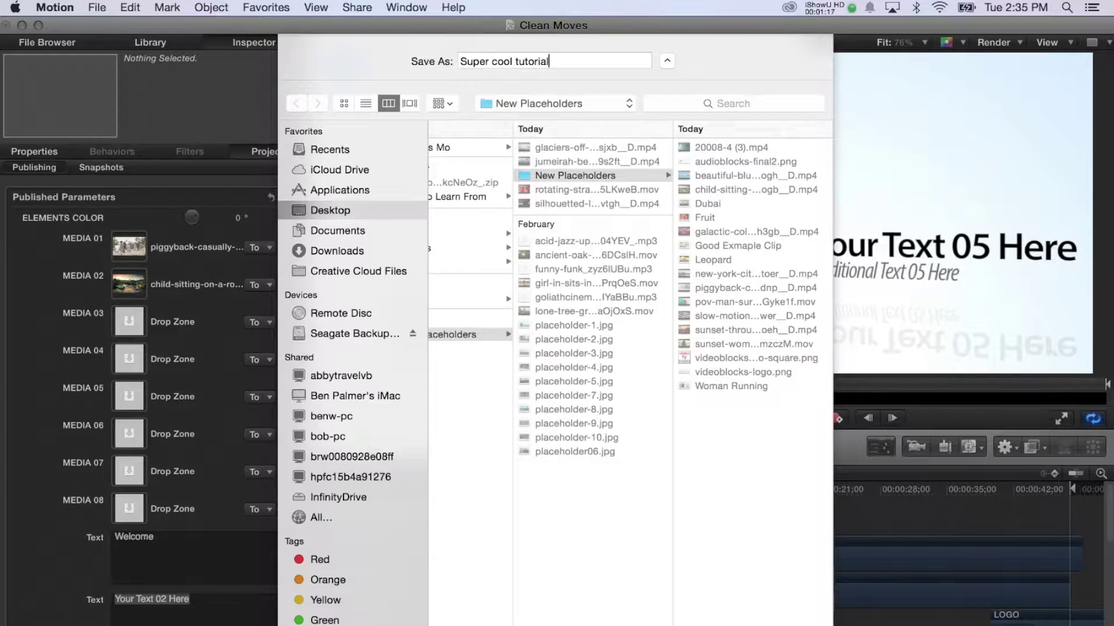
{"action": "key", "text": "Return"}
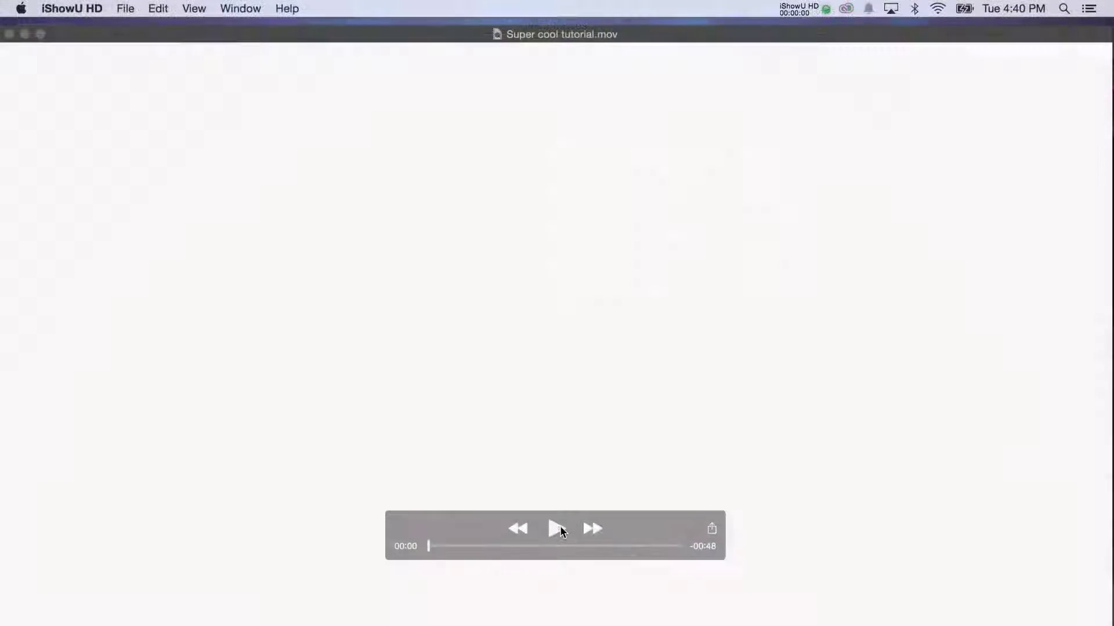
{"action": "left_click", "coordinate": [558, 528]}
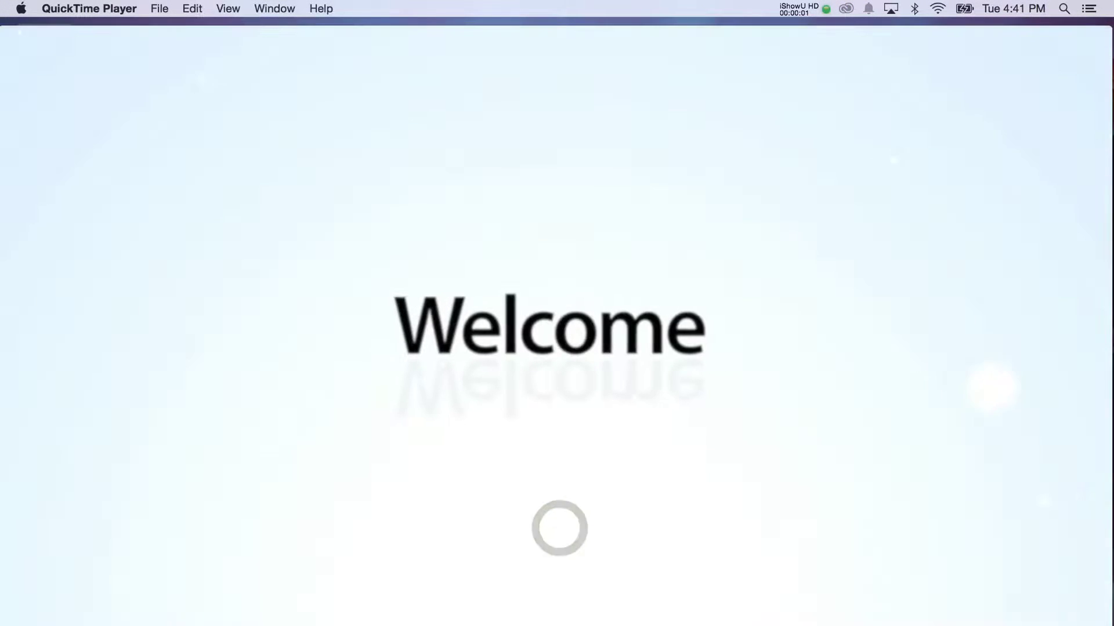